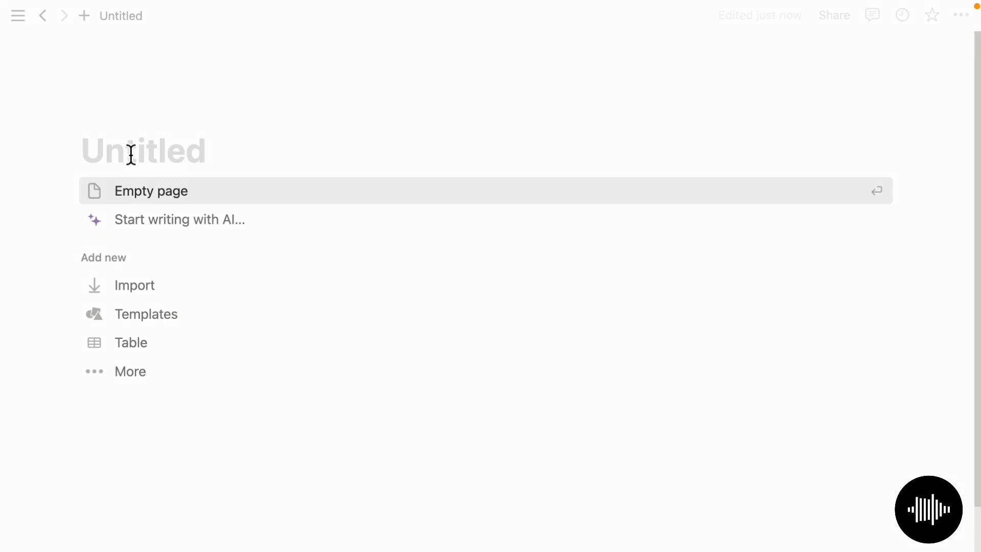
# - Title the page 'Notion Note Book' and give it a dark closed-book icon
pyautogui.write('Notion Note Book')
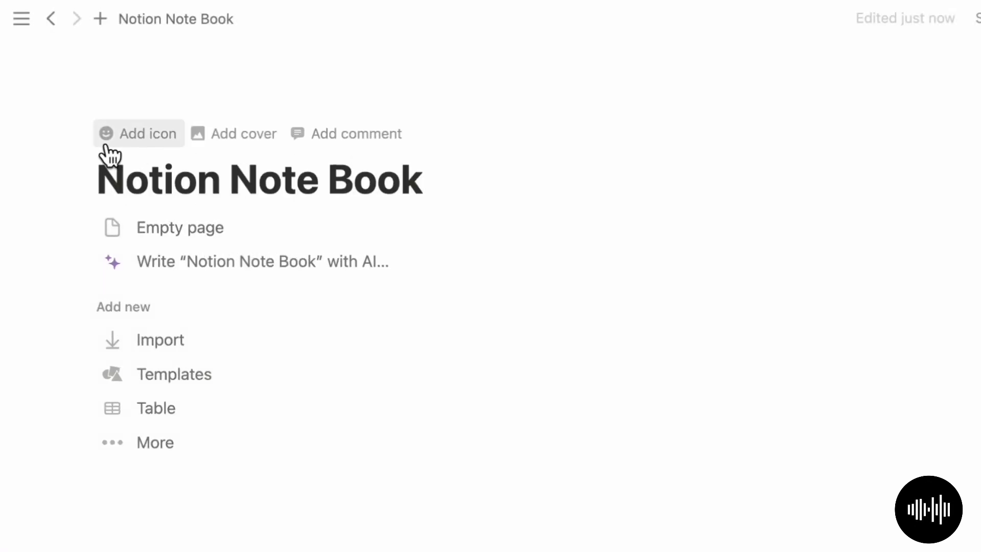
pyautogui.click(104, 139)
pyautogui.click(149, 146)
pyautogui.click(116, 240)
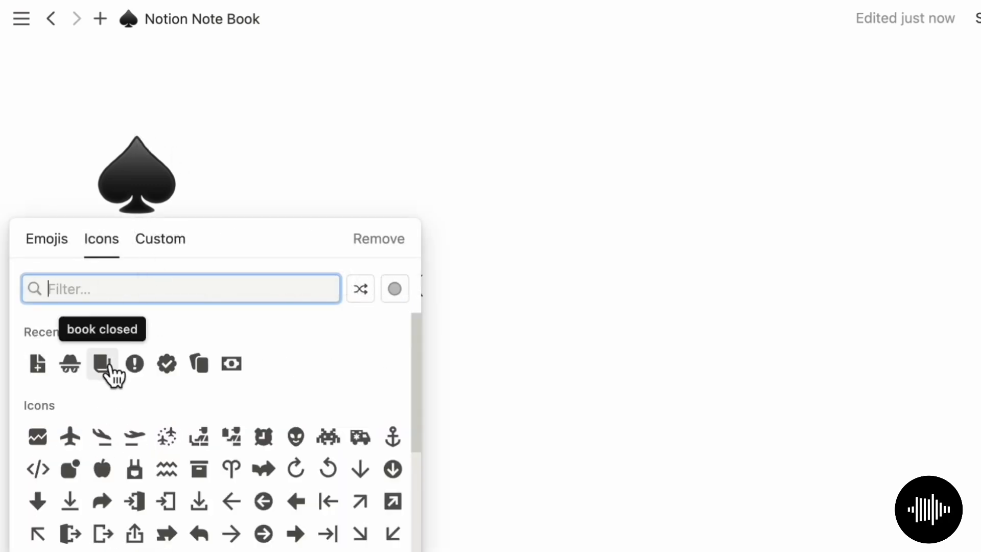
pyautogui.moveTo(102, 373)
pyautogui.click(55, 398)
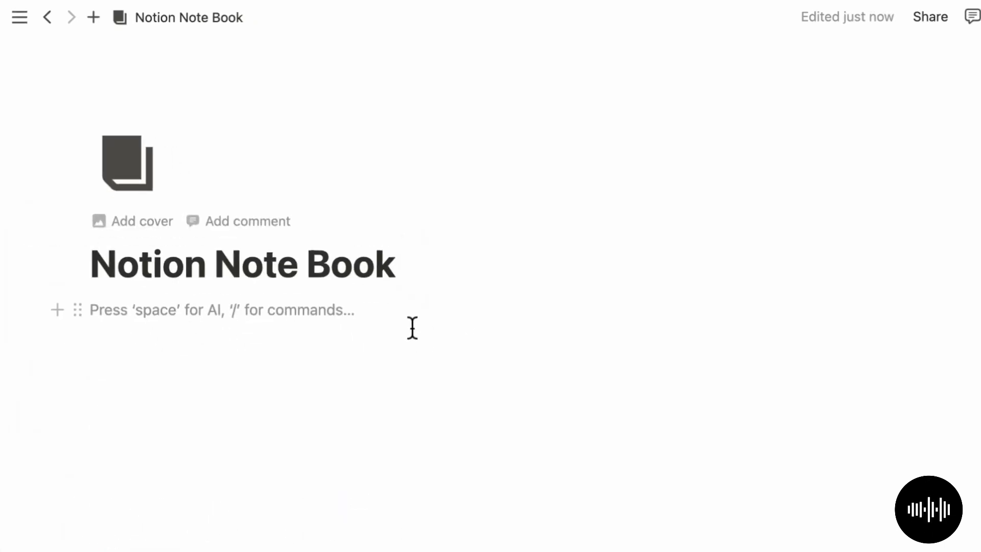
# - Insert an inline database, switch it to Gallery layout, and start naming it NoteBook
pyautogui.write('/inline')
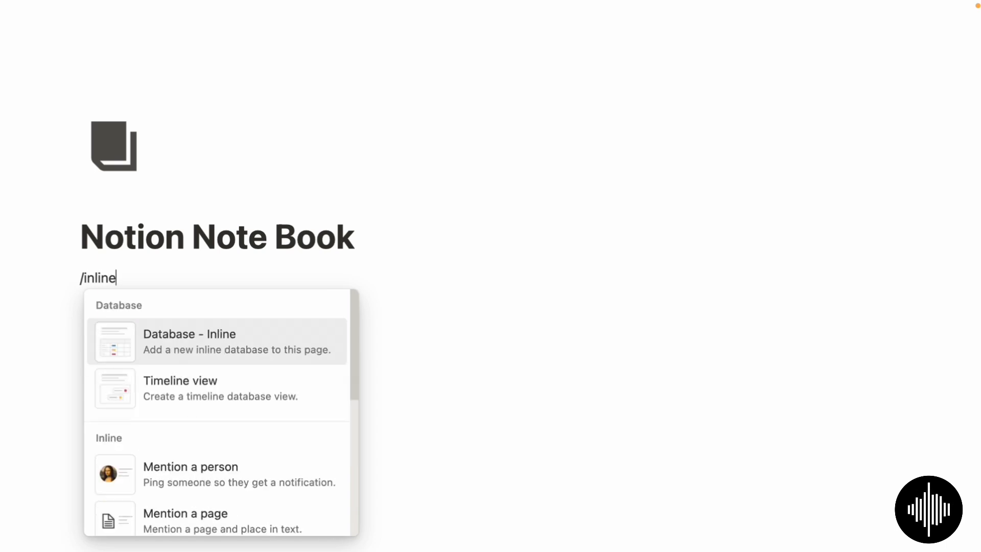
pyautogui.click(283, 357)
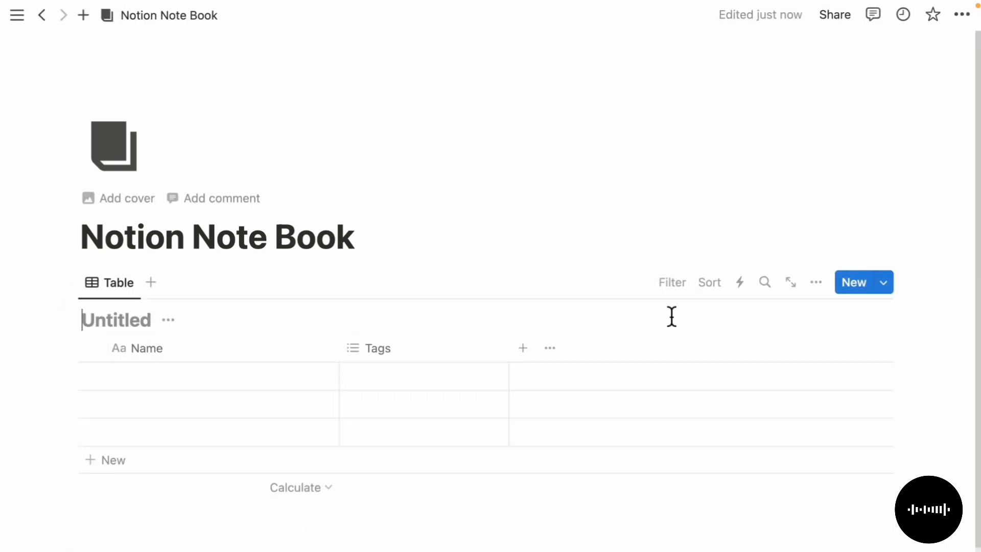
pyautogui.click(828, 291)
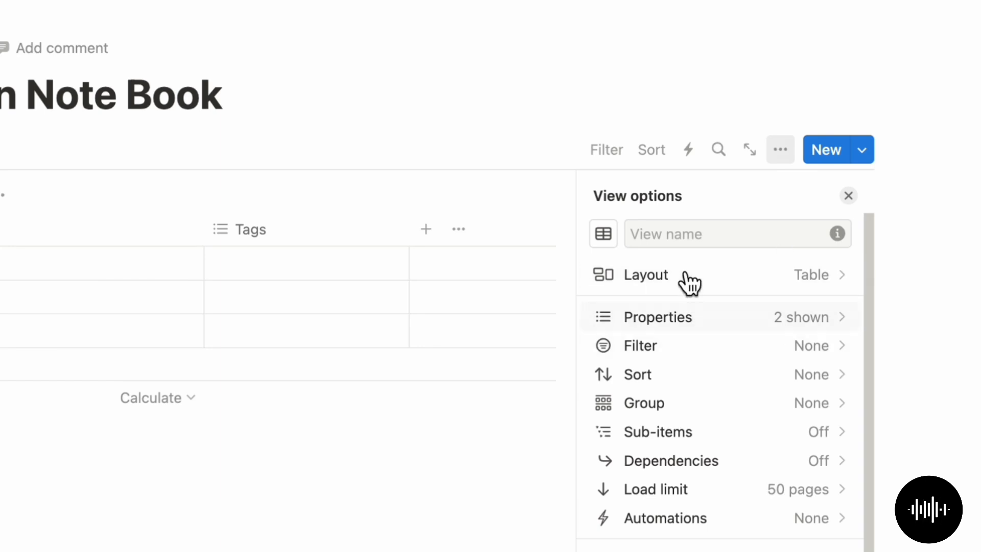
pyautogui.click(740, 388)
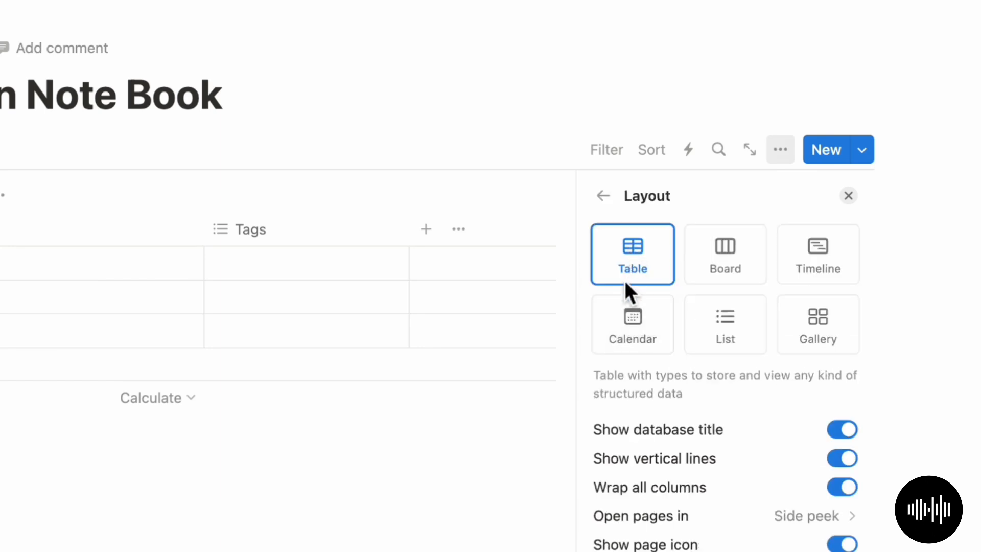
pyautogui.click(829, 322)
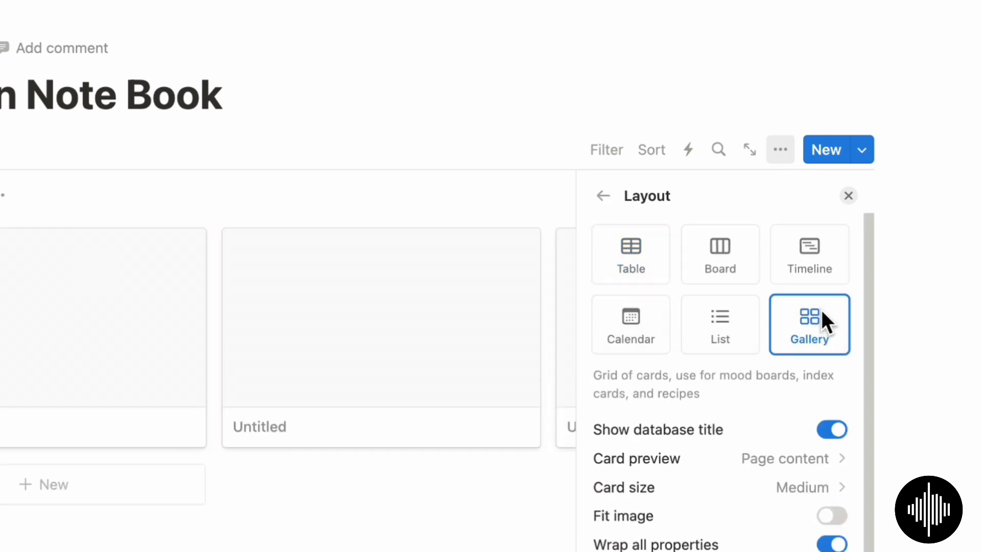
pyautogui.click(394, 522)
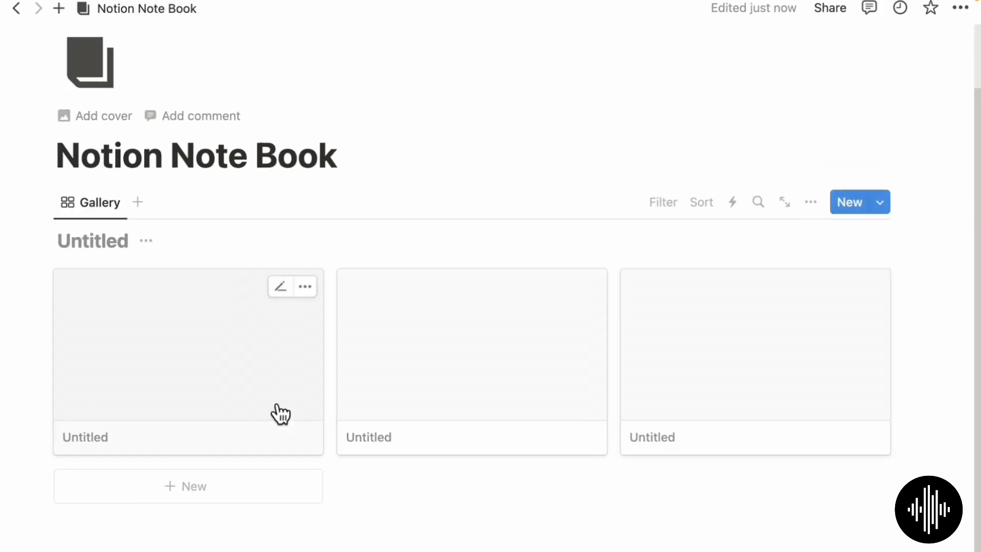
pyautogui.click(97, 245)
pyautogui.write('NoteBook')
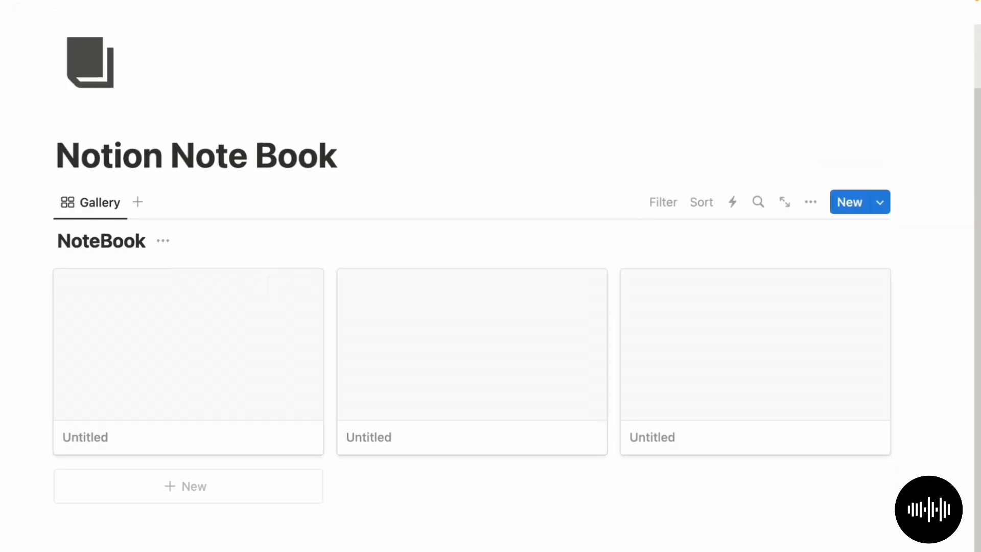
# - Finish the NoteBook name and hide the database title
pyautogui.click(419, 525)
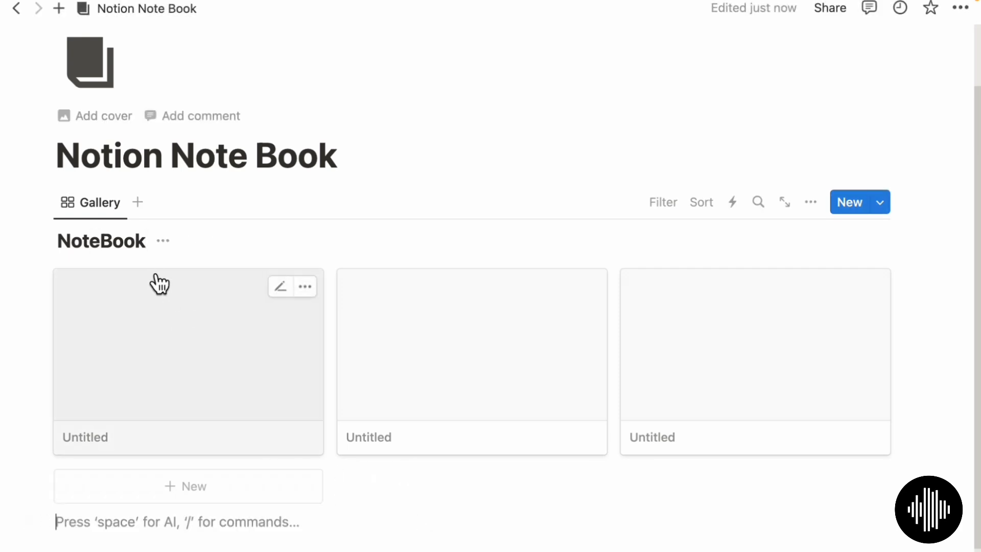
pyautogui.click(162, 242)
pyautogui.click(156, 331)
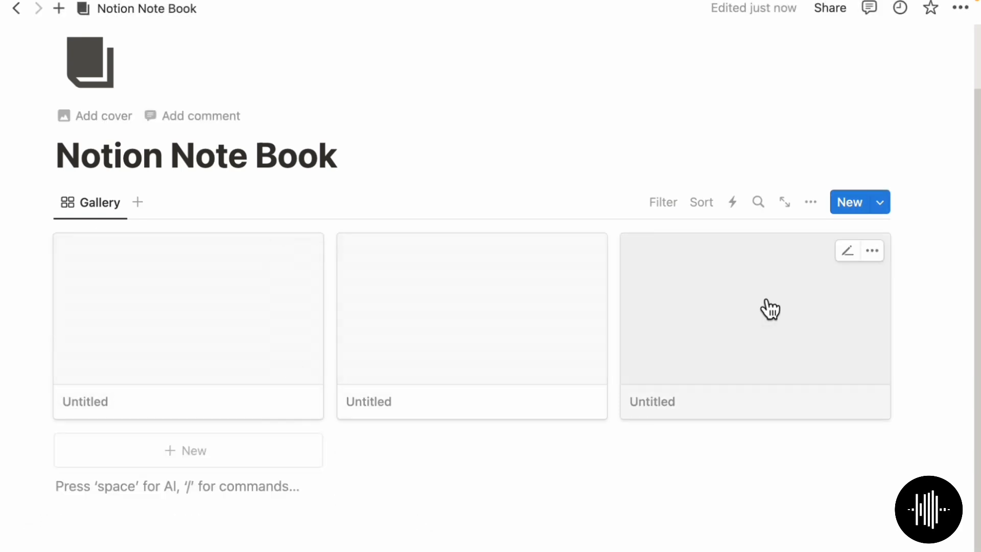
# - Open a note card and add a Date property alongside Tags
pyautogui.click(480, 377)
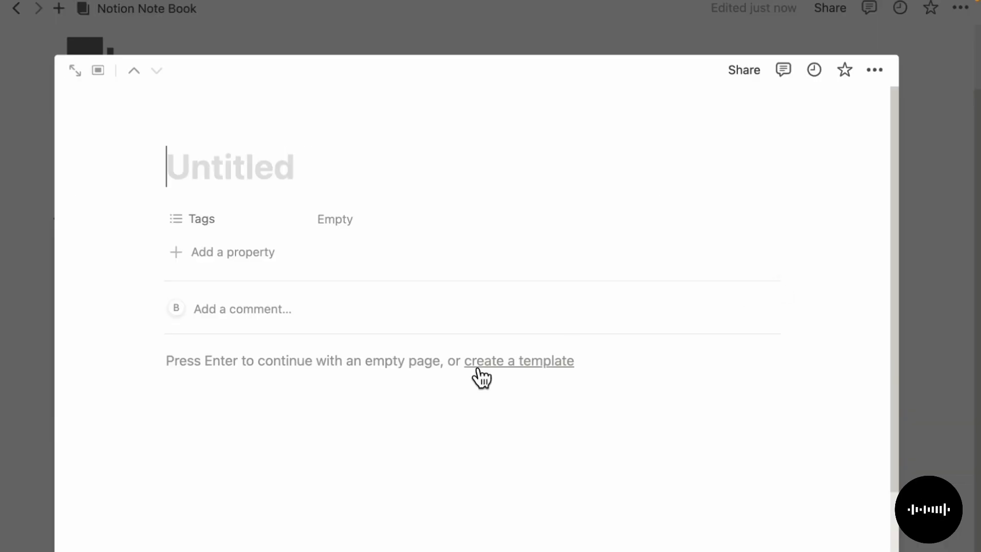
pyautogui.click(206, 219)
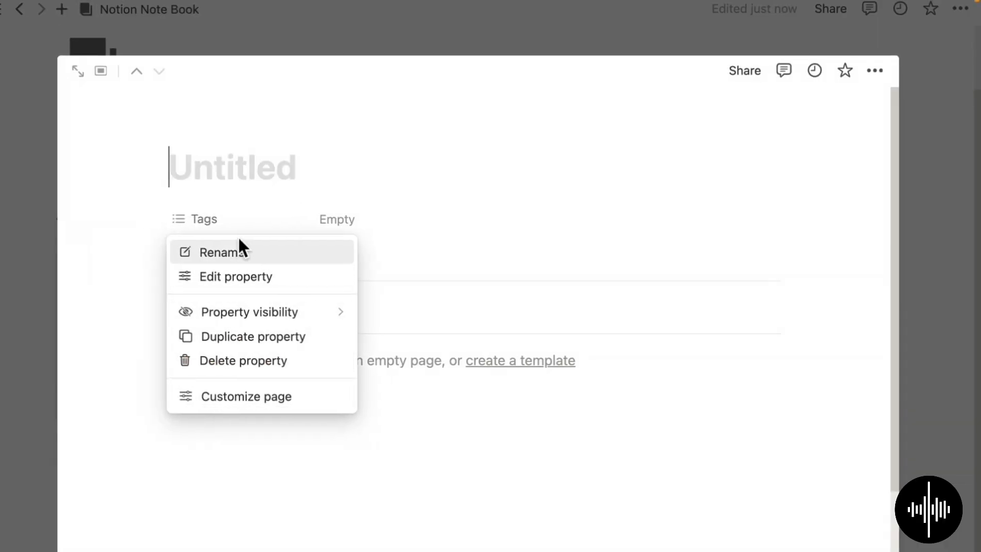
pyautogui.click(257, 225)
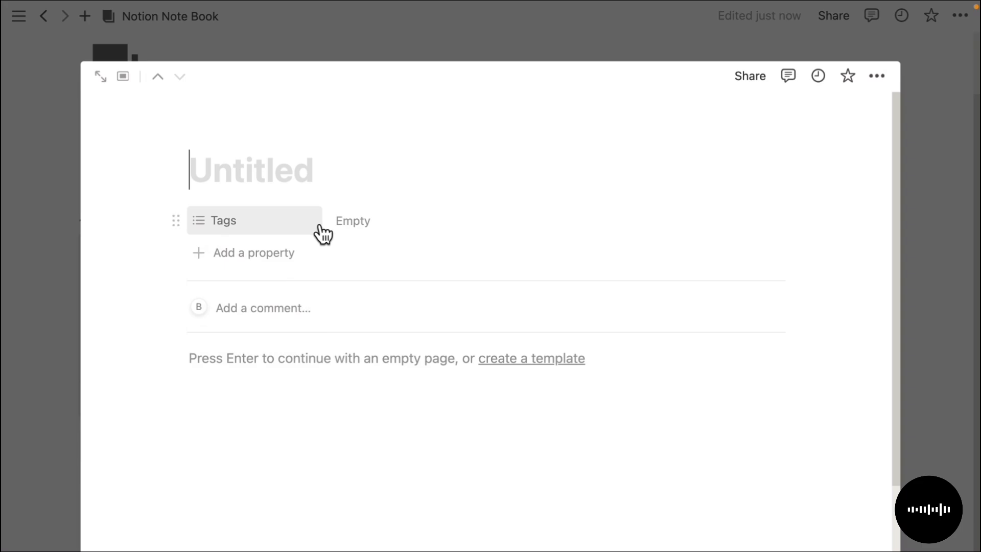
pyautogui.click(243, 251)
pyautogui.write('date')
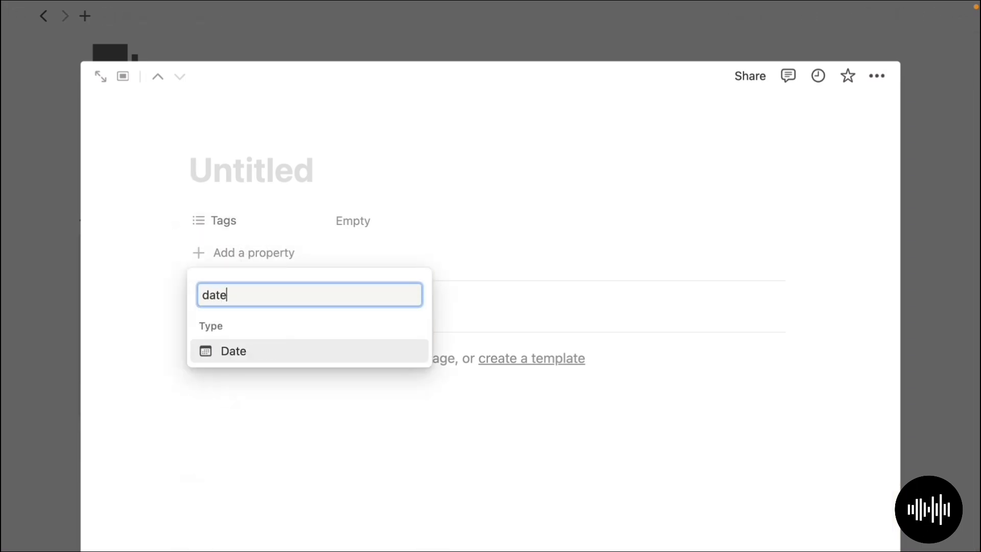
pyautogui.click(266, 359)
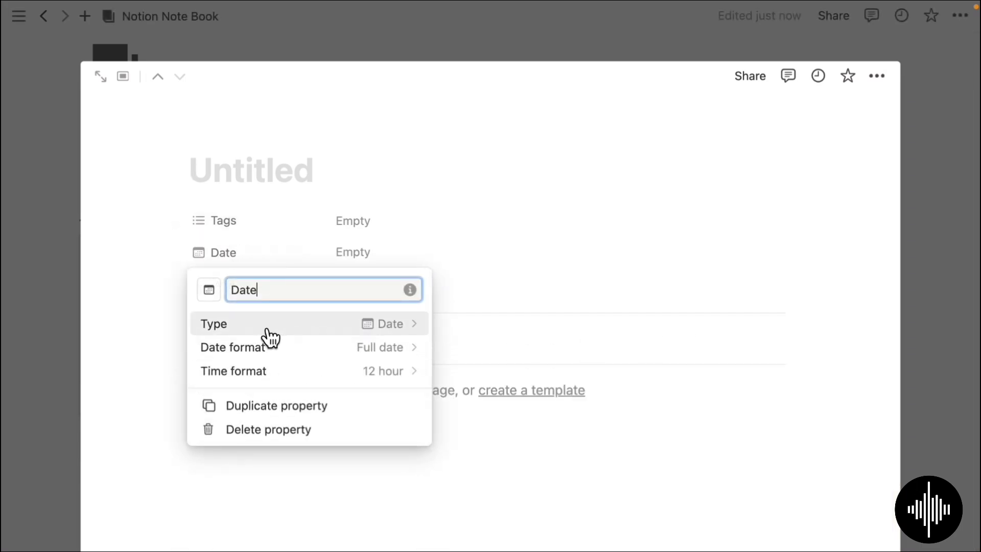
pyautogui.click(552, 277)
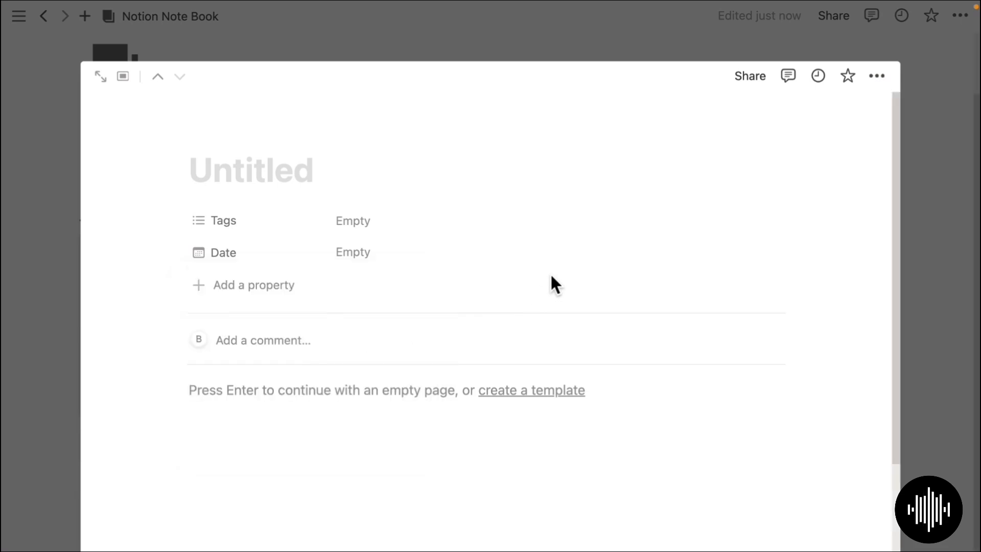
pyautogui.click(926, 321)
# - Show the Date and Tags properties on the gallery cards
pyautogui.click(800, 200)
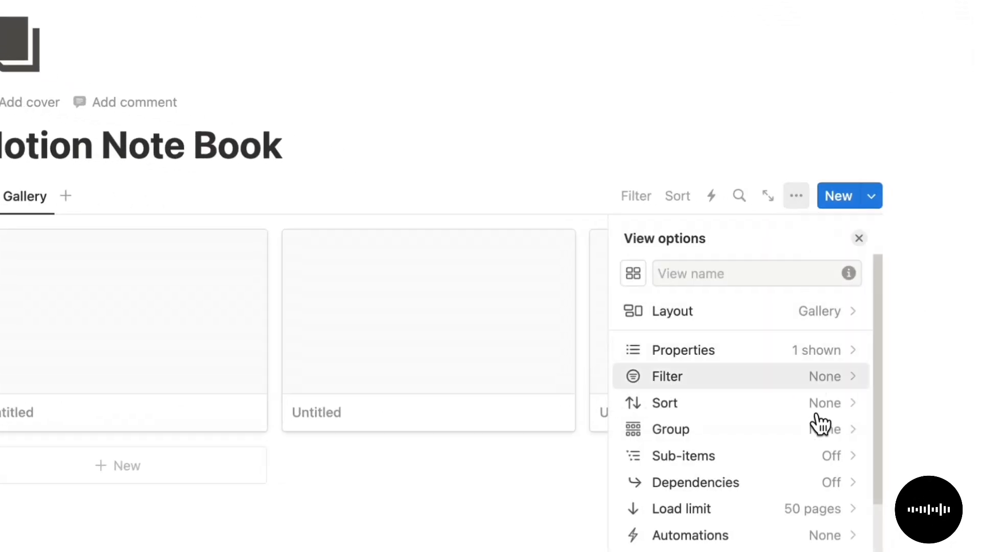
pyautogui.click(813, 352)
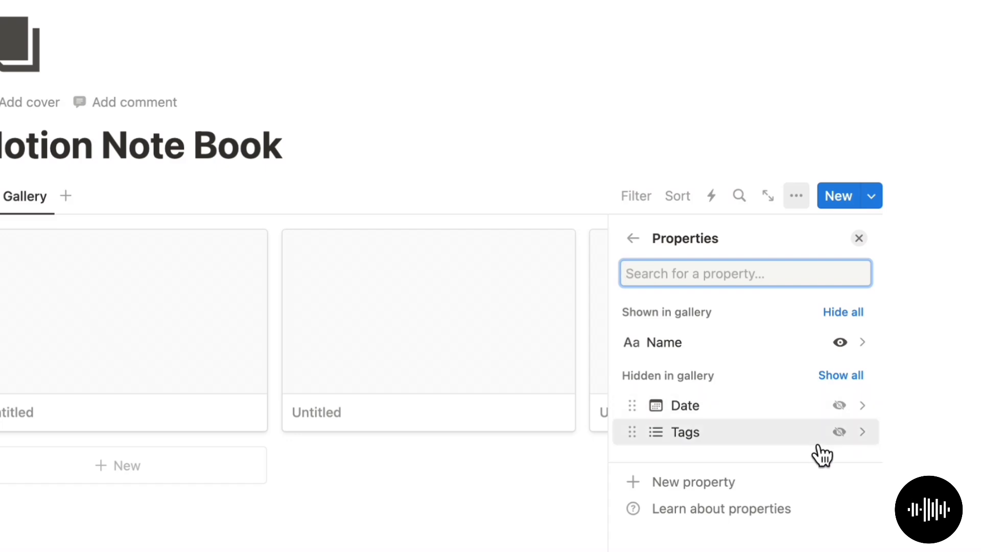
pyautogui.click(843, 407)
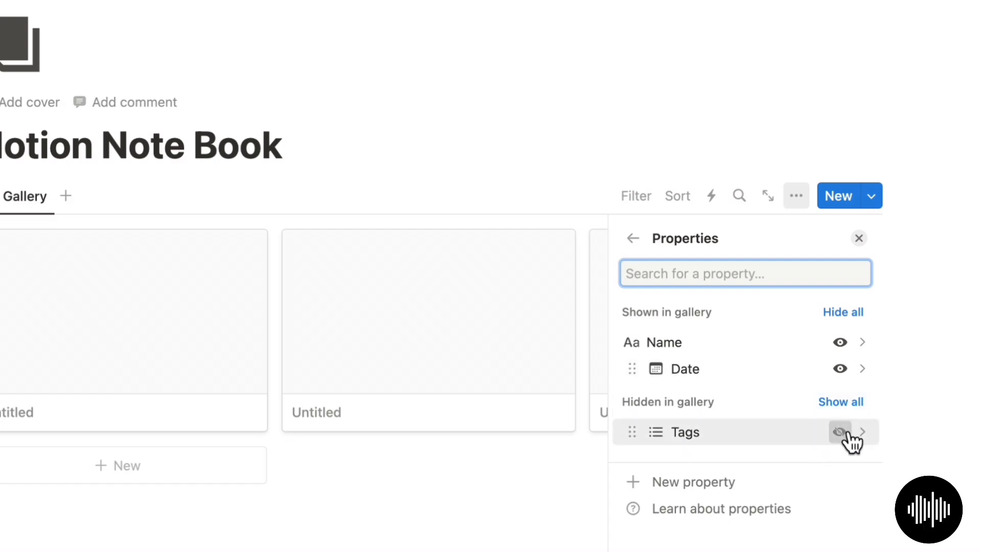
pyautogui.click(843, 432)
pyautogui.click(633, 238)
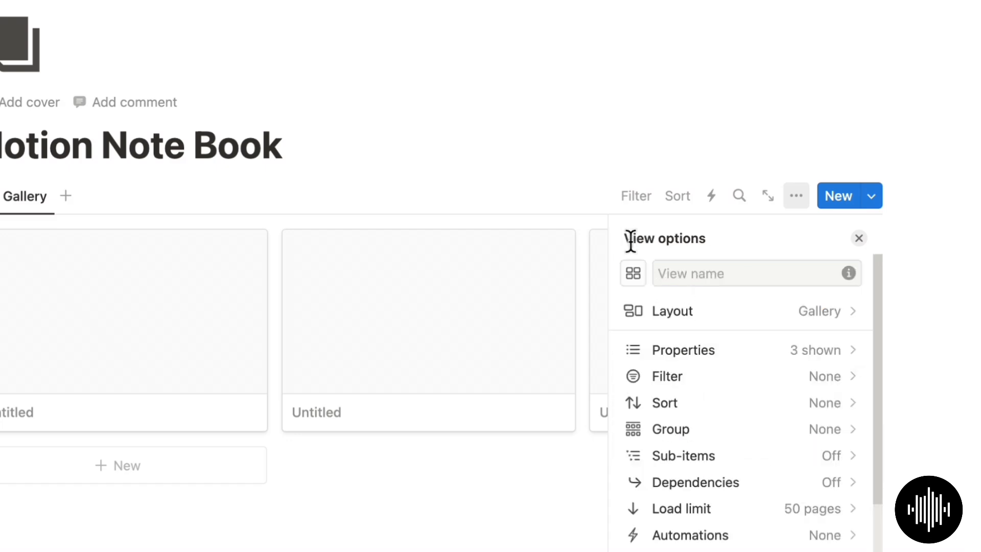
# - Set the gallery's card preview to None
pyautogui.click(754, 293)
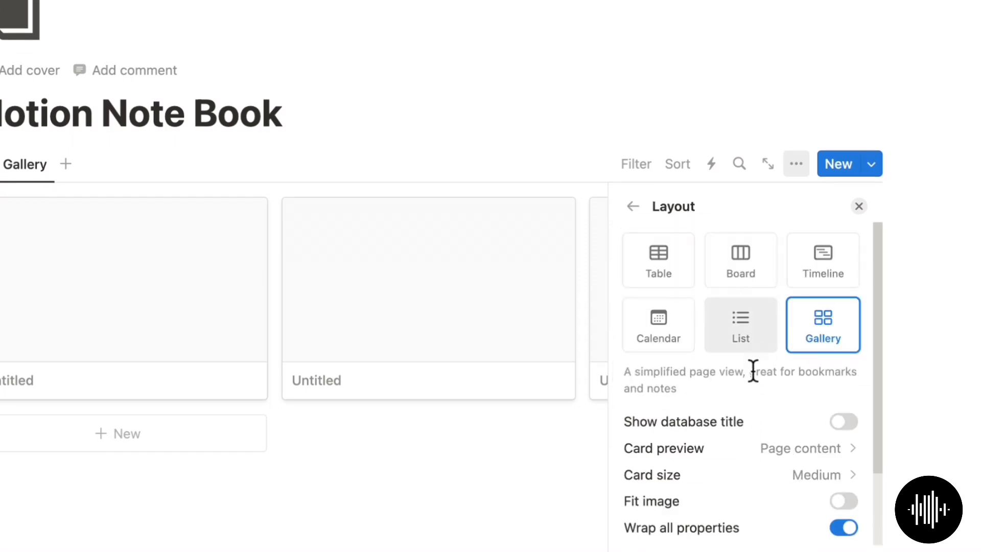
pyautogui.click(794, 460)
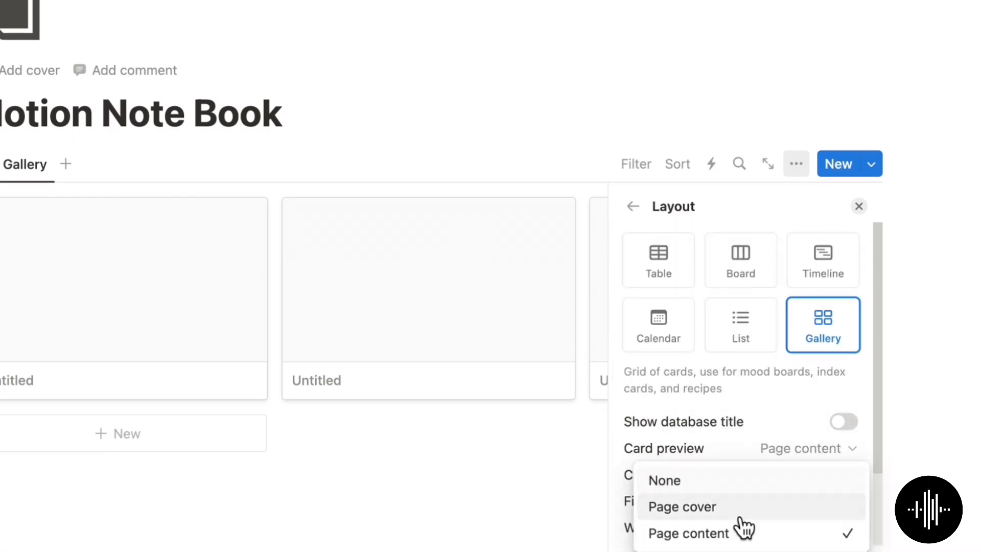
pyautogui.click(741, 481)
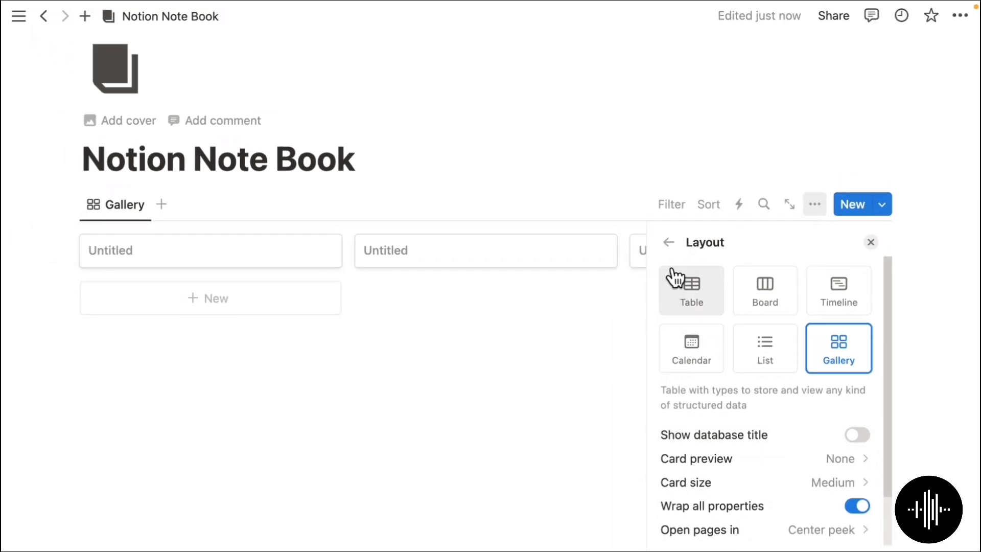
pyautogui.click(872, 242)
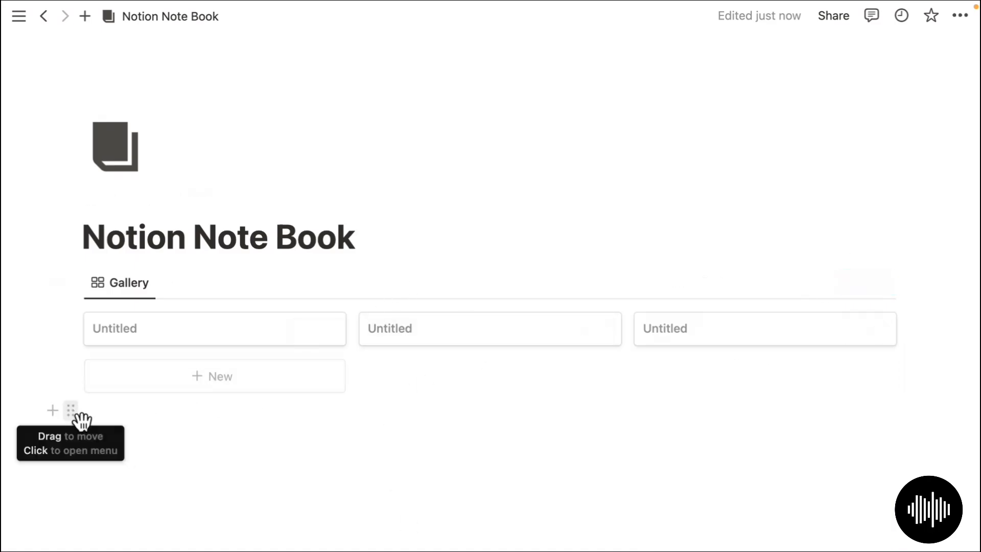
# - Add a divider under the title and a new line above the gallery filtered to /button
pyautogui.moveTo(79, 416); pyautogui.dragTo(97, 271)
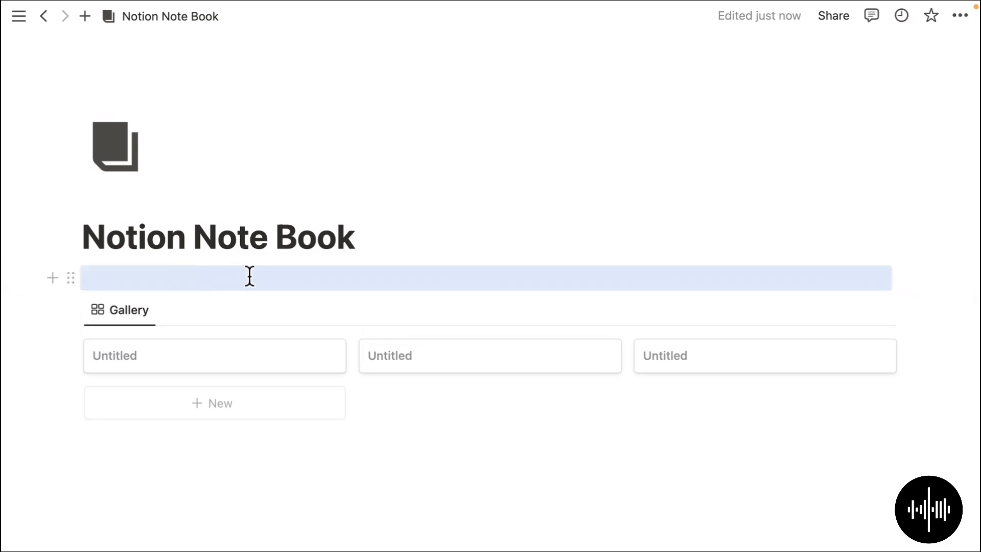
pyautogui.click(195, 283)
pyautogui.write('---')
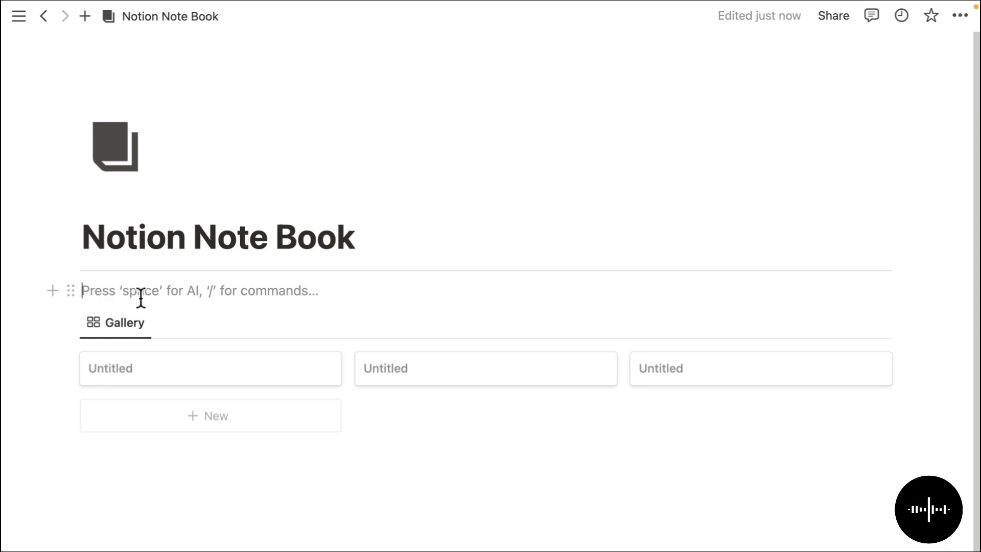
pyautogui.press('Return')
pyautogui.click(94, 296)
pyautogui.write('/')
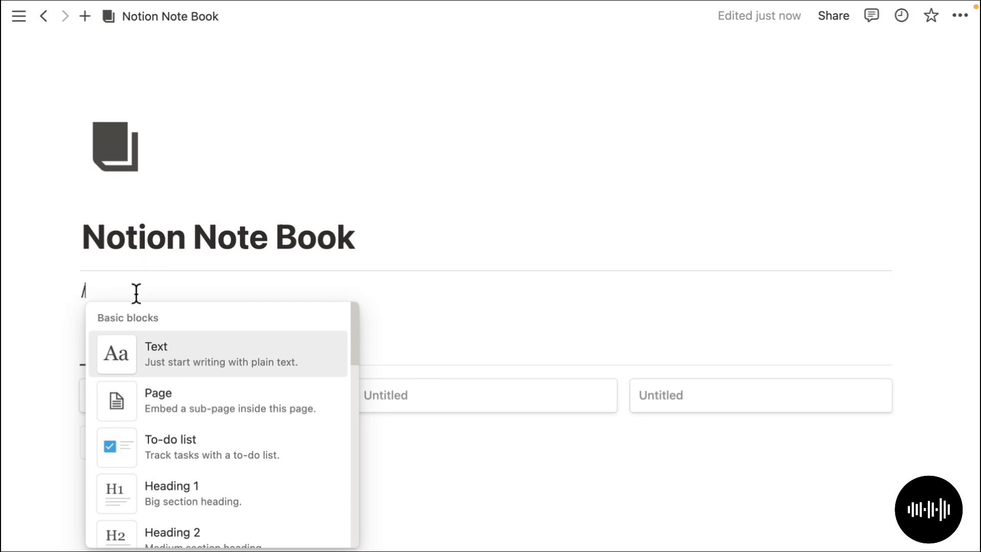
pyautogui.write('button')
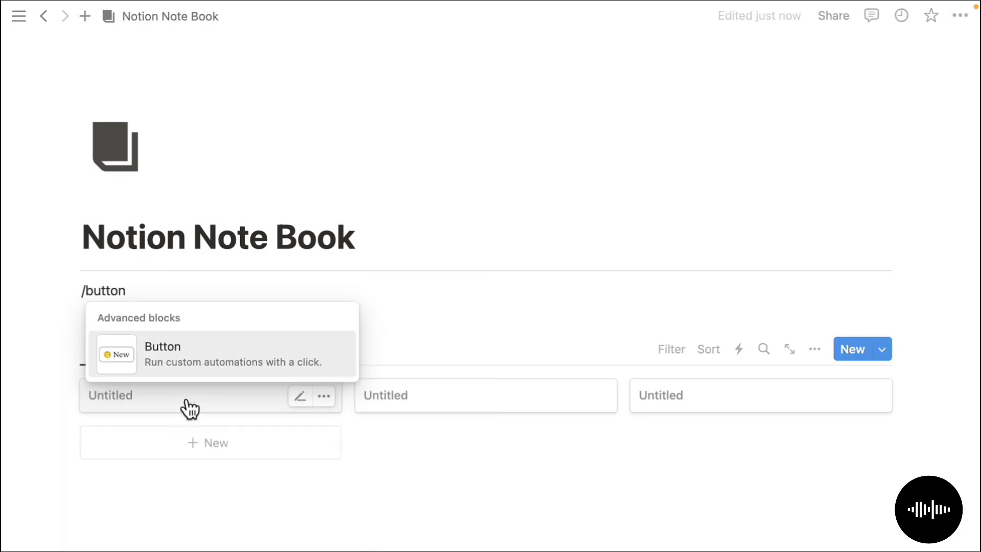
# - Insert a button block with a page icon, named New Page
pyautogui.click(171, 356)
pyautogui.click(109, 340)
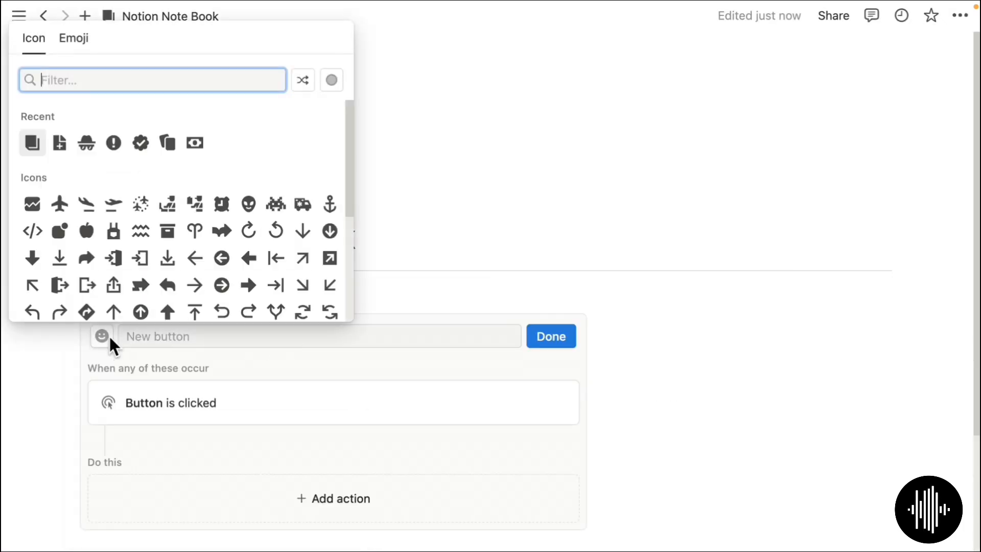
pyautogui.moveTo(60, 141)
pyautogui.click(32, 179)
pyautogui.click(208, 336)
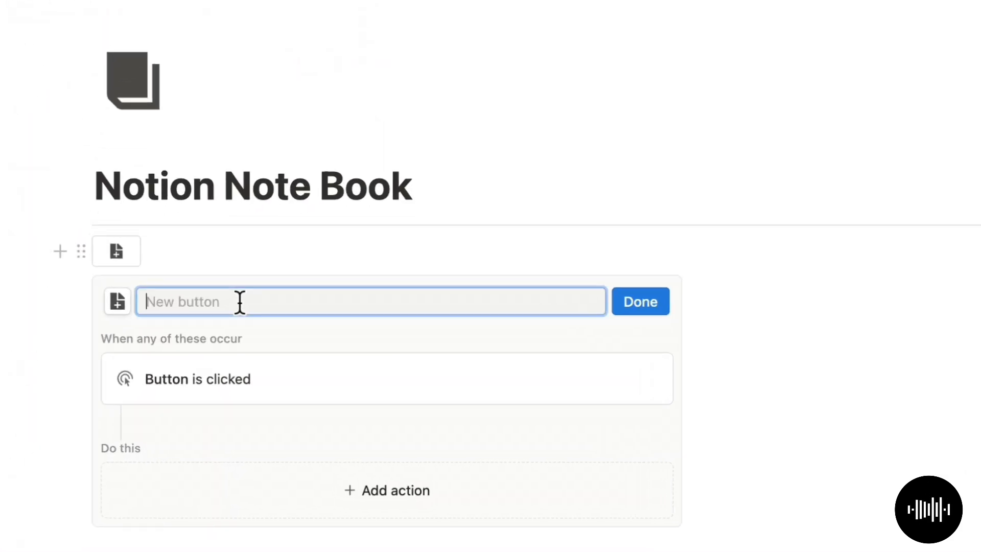
pyautogui.write('New Page')
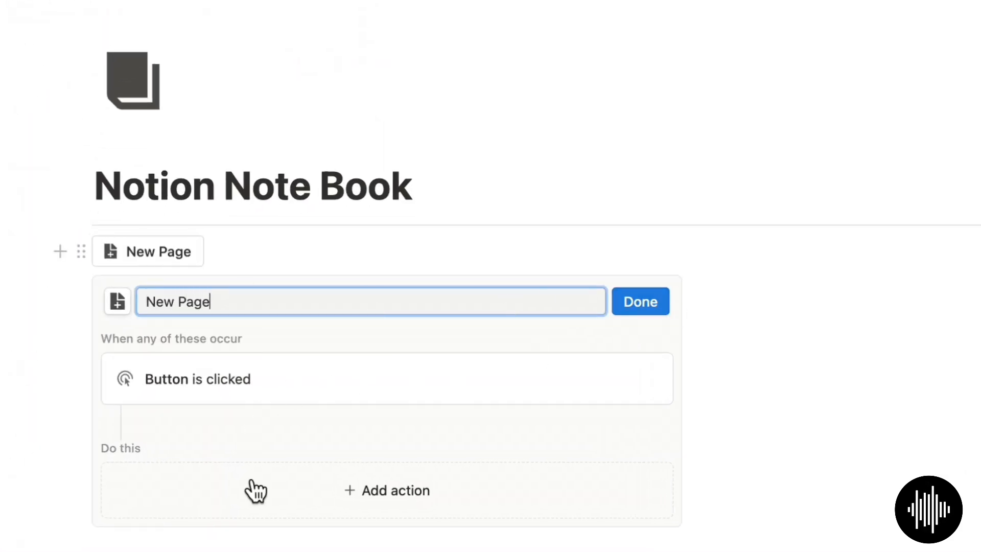
# - Make the button add a page named New Page to the NoteBook database
pyautogui.click(328, 492)
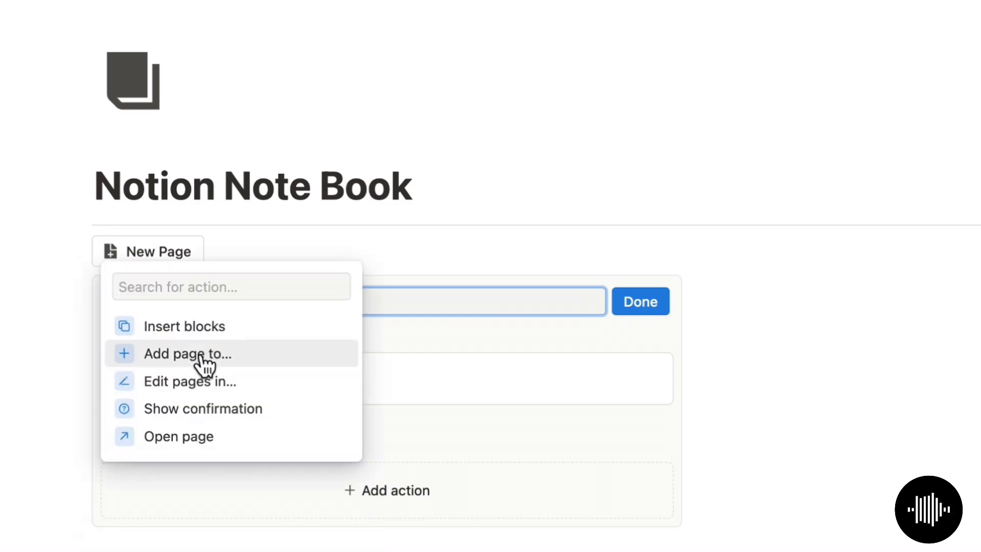
pyautogui.click(202, 358)
pyautogui.click(279, 510)
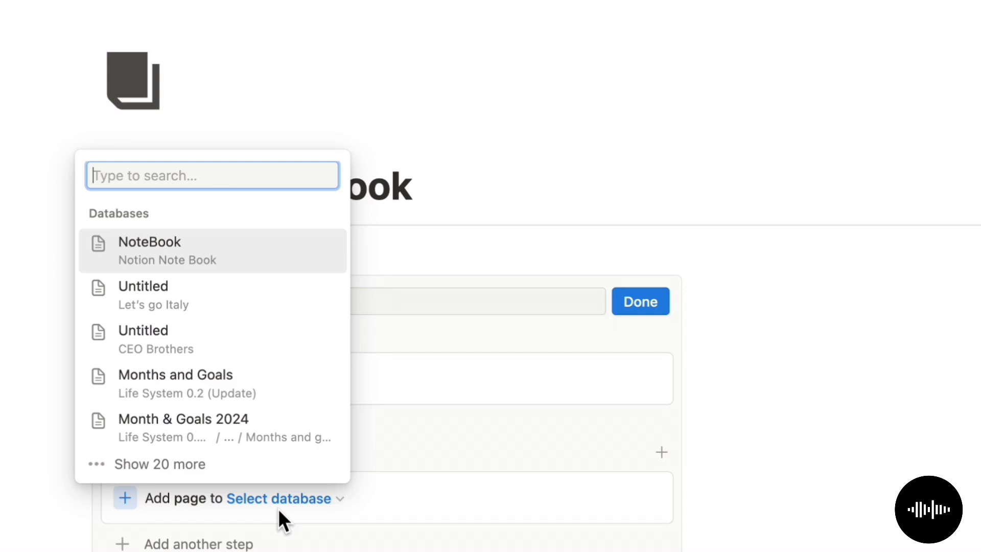
pyautogui.click(271, 256)
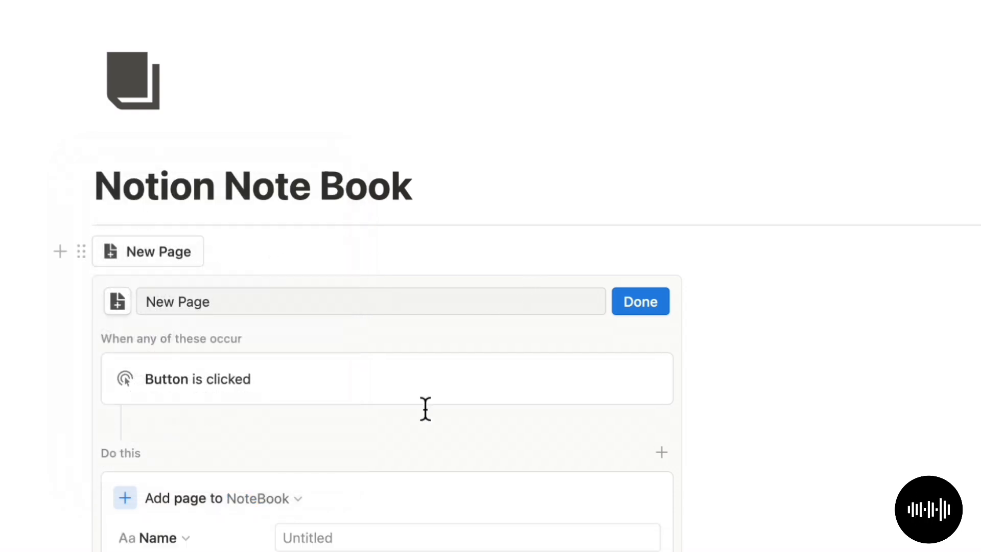
pyautogui.scroll(-2, 419, 424)
pyautogui.click(397, 440)
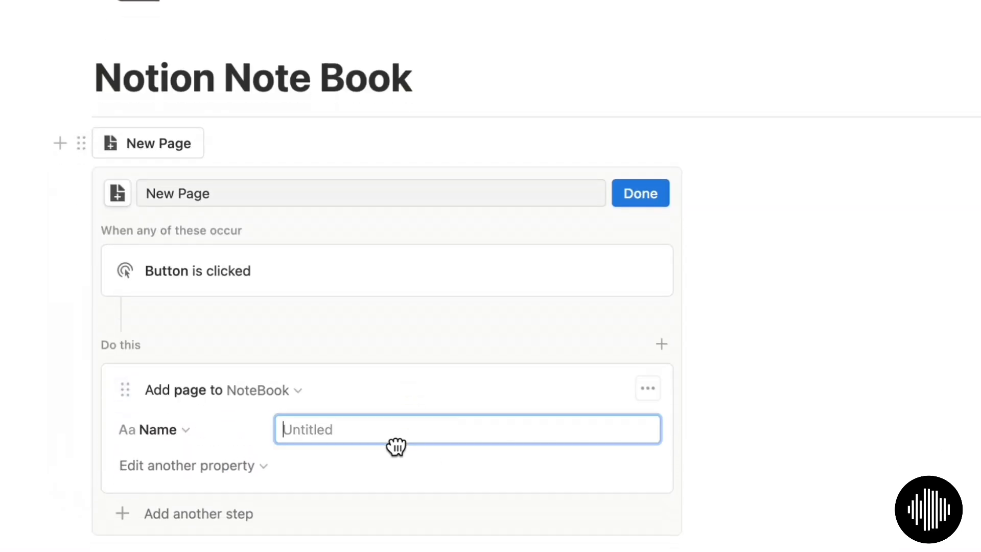
pyautogui.write('New Page')
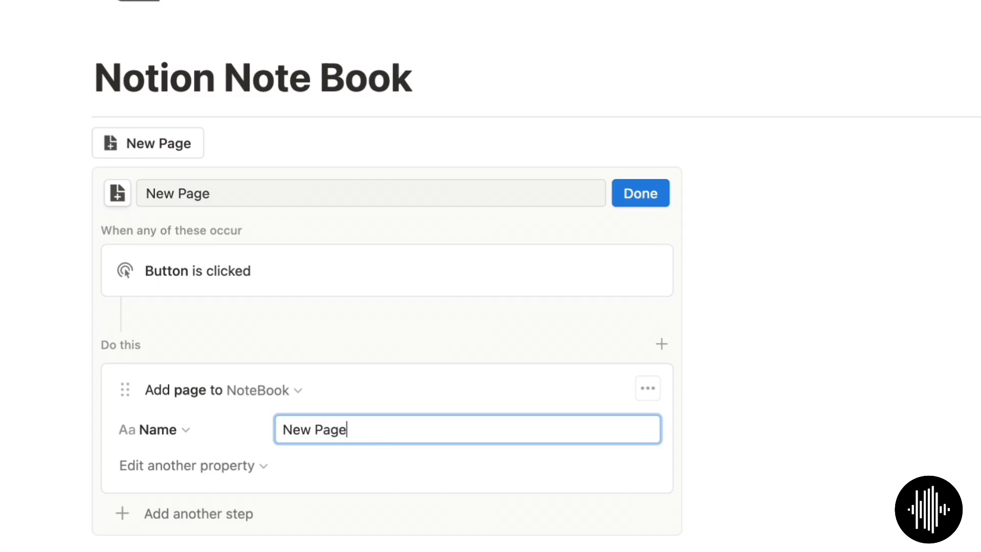
pyautogui.click(642, 196)
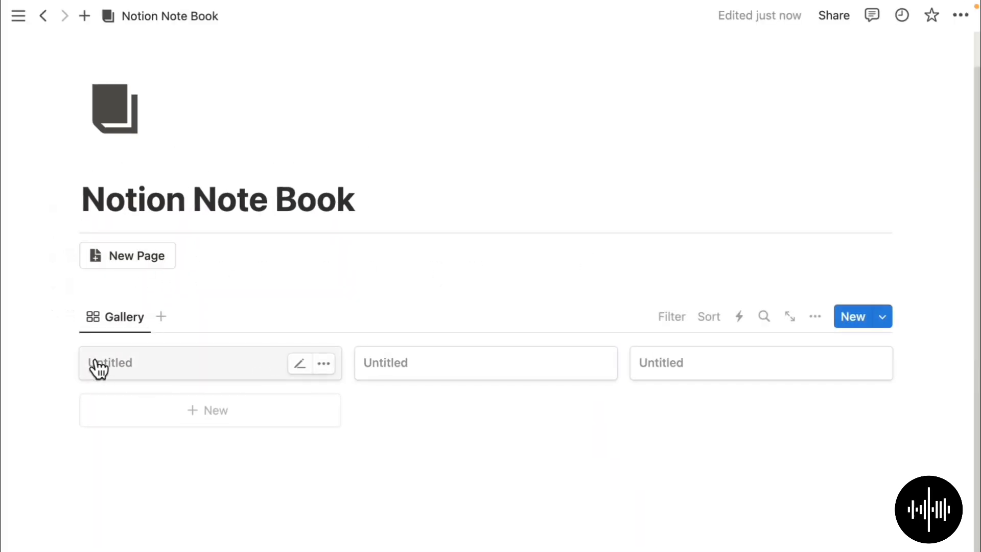
# - Click the New Page button three times to create test notes
pyautogui.click(141, 269)
pyautogui.click(152, 267)
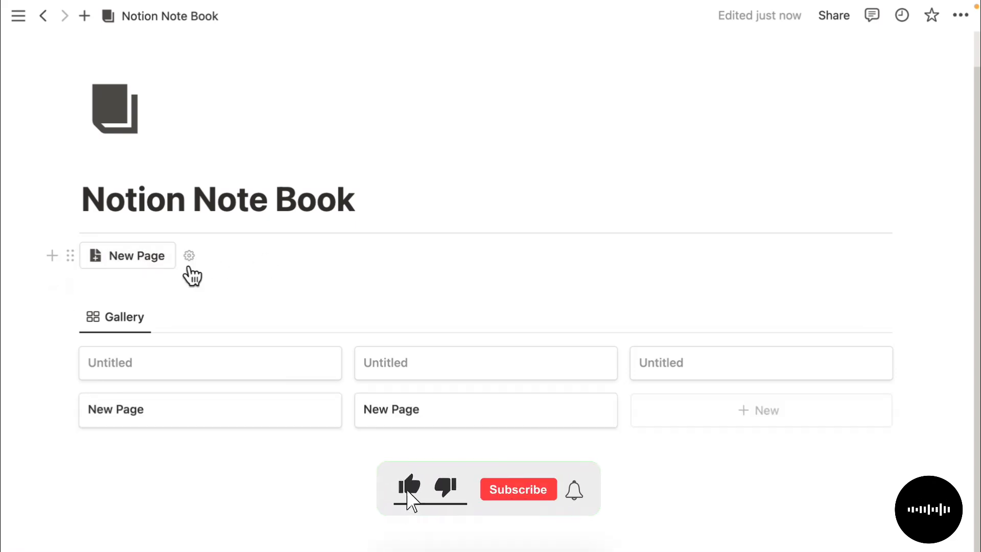
pyautogui.click(151, 266)
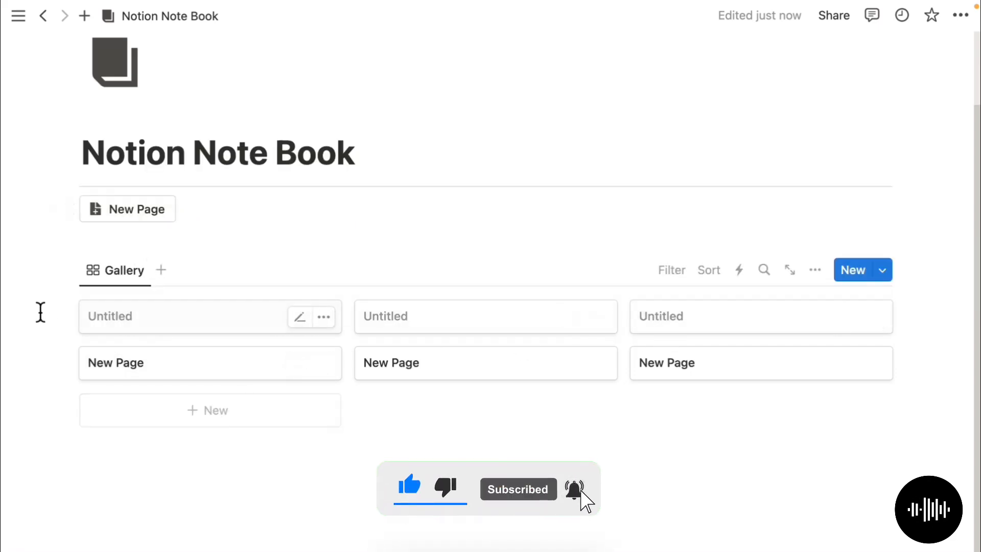
# - Open the first New Page note and date it February 28, 2024
pyautogui.click(285, 375)
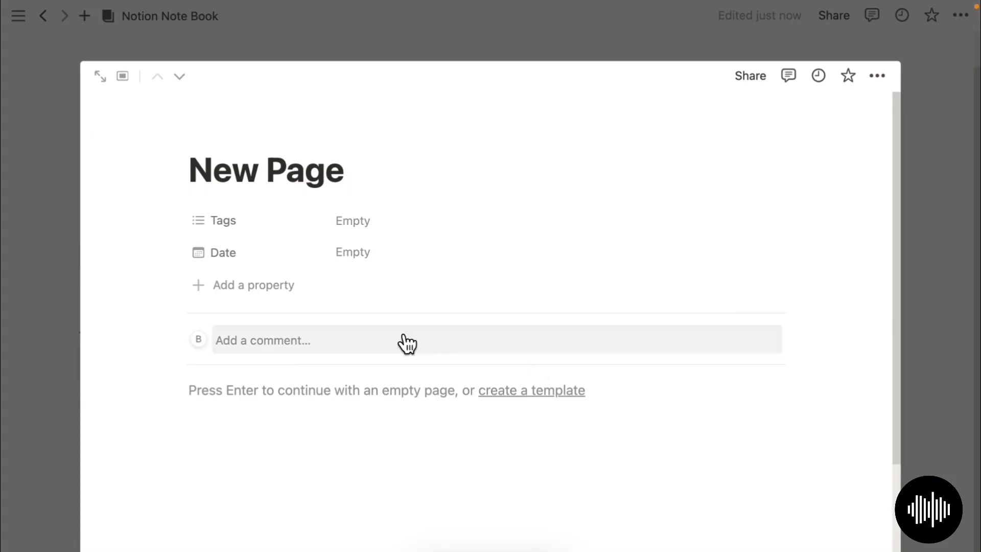
pyautogui.click(370, 263)
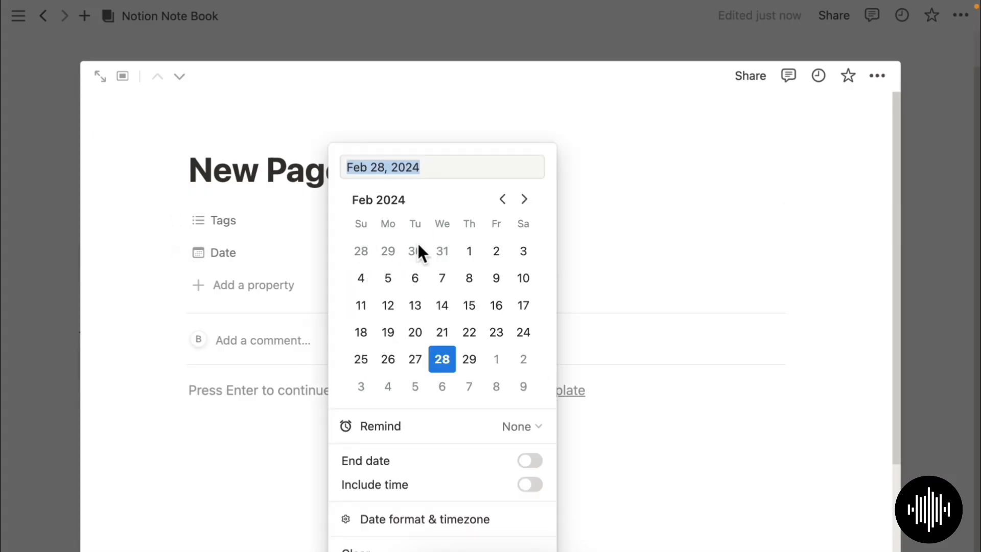
pyautogui.click(756, 368)
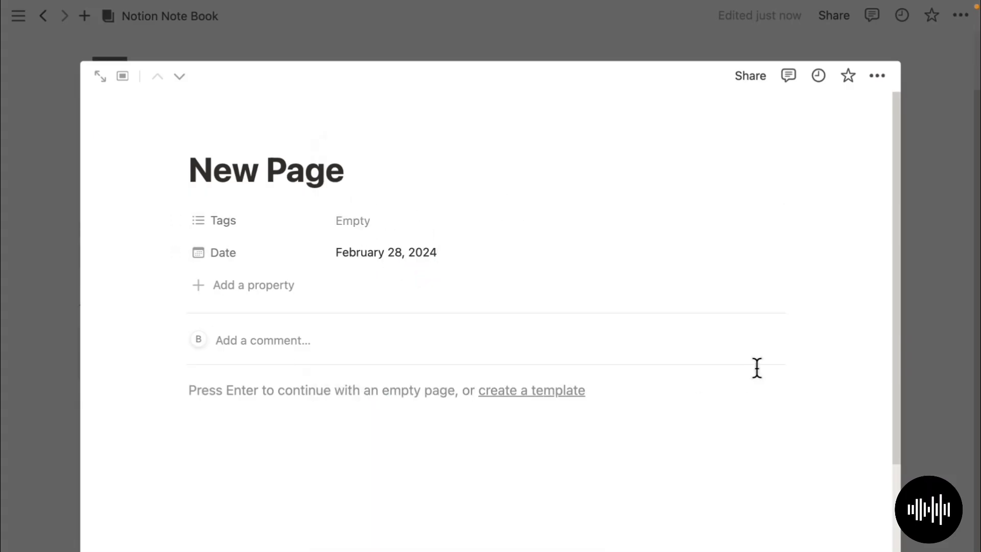
# - Create the tags Business, Personal, Learning, Entertainment and Social
pyautogui.click(363, 225)
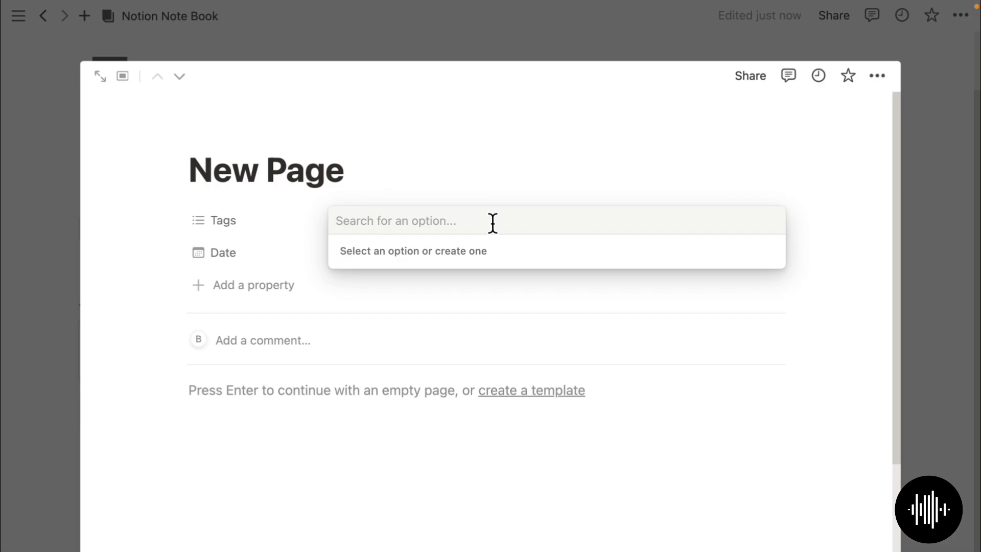
pyautogui.write('P')
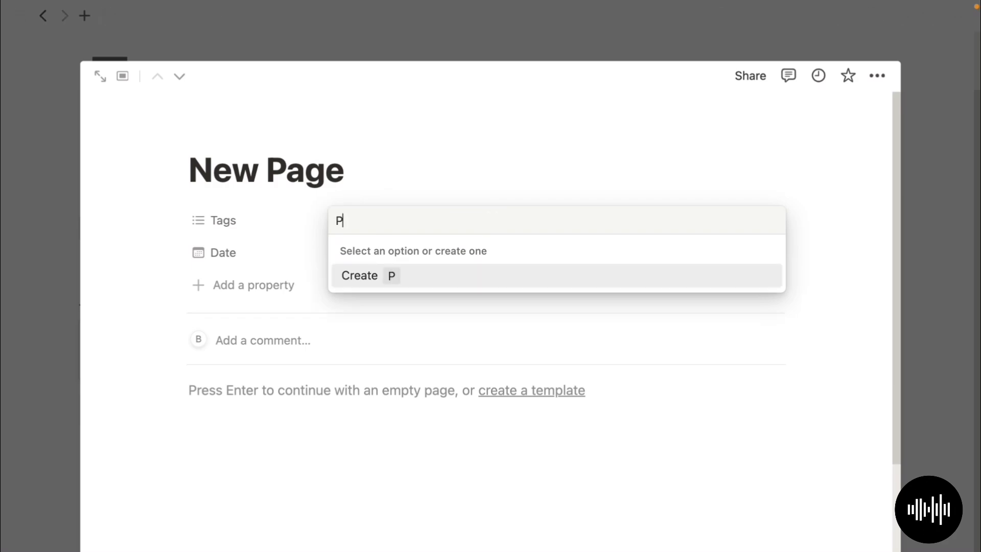
pyautogui.press('BackSpace')
pyautogui.press('BackSpace')
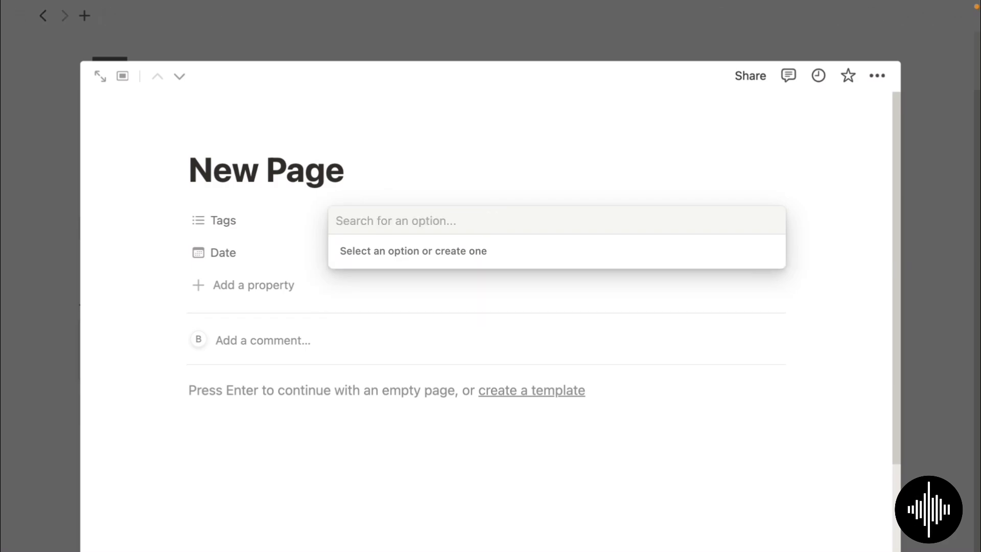
pyautogui.write('Busi')
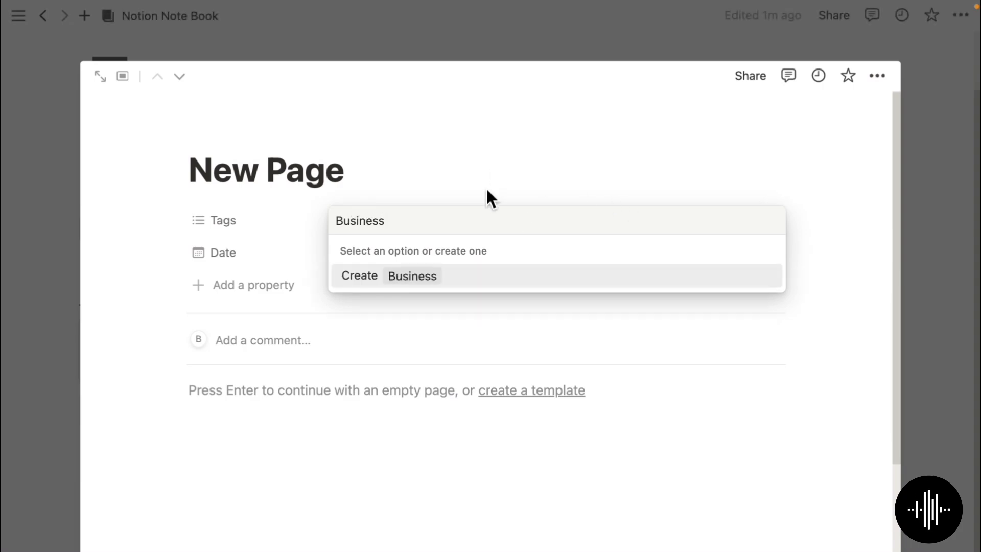
pyautogui.write('ness')
pyautogui.press('Return')
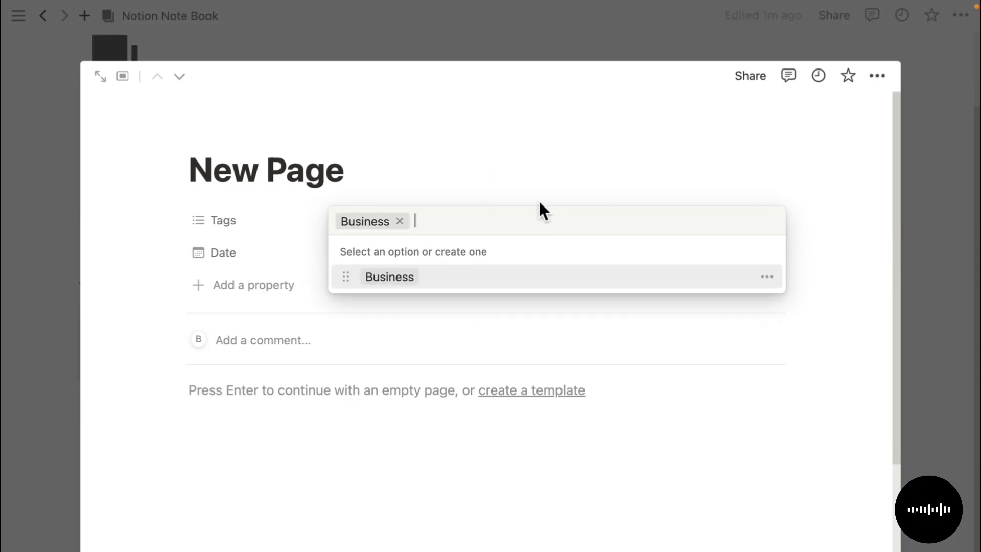
pyautogui.write('Personal')
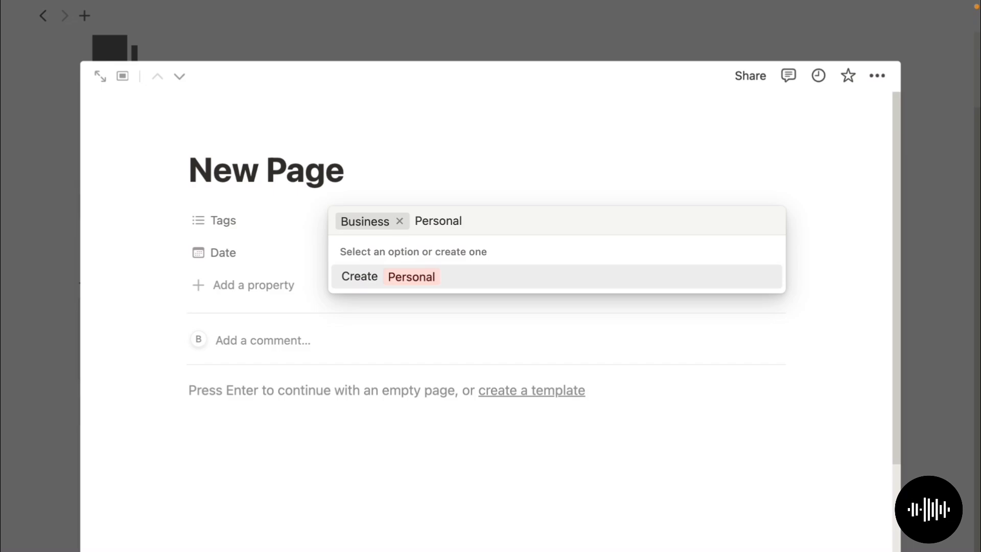
pyautogui.press('Return')
pyautogui.write('Lea')
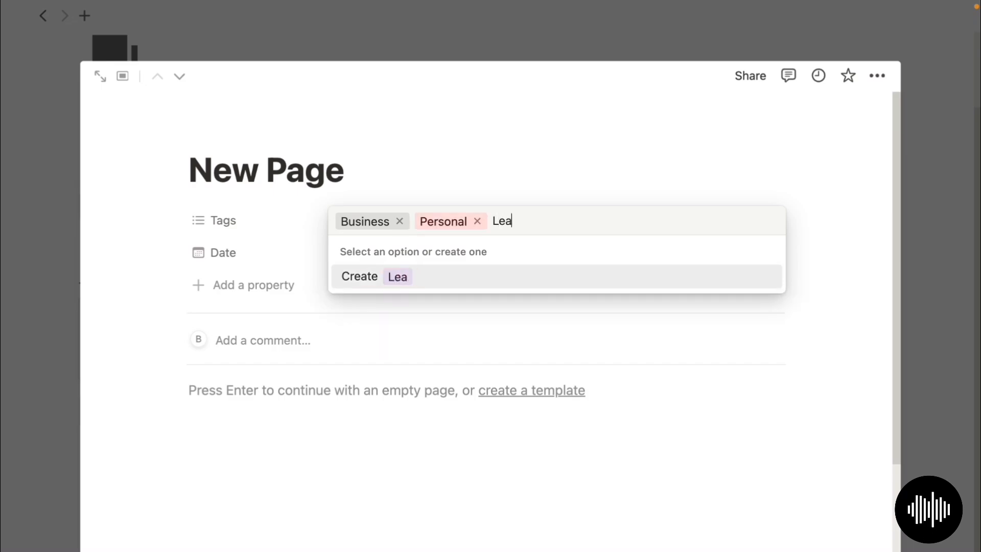
pyautogui.write('rning')
pyautogui.press('Return')
pyautogui.write('Entertainment')
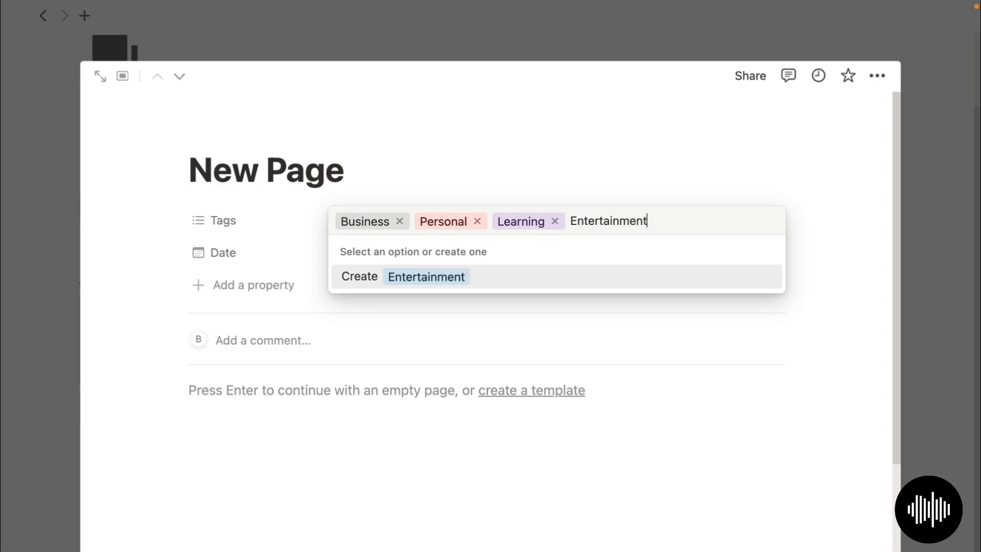
pyautogui.press('Return')
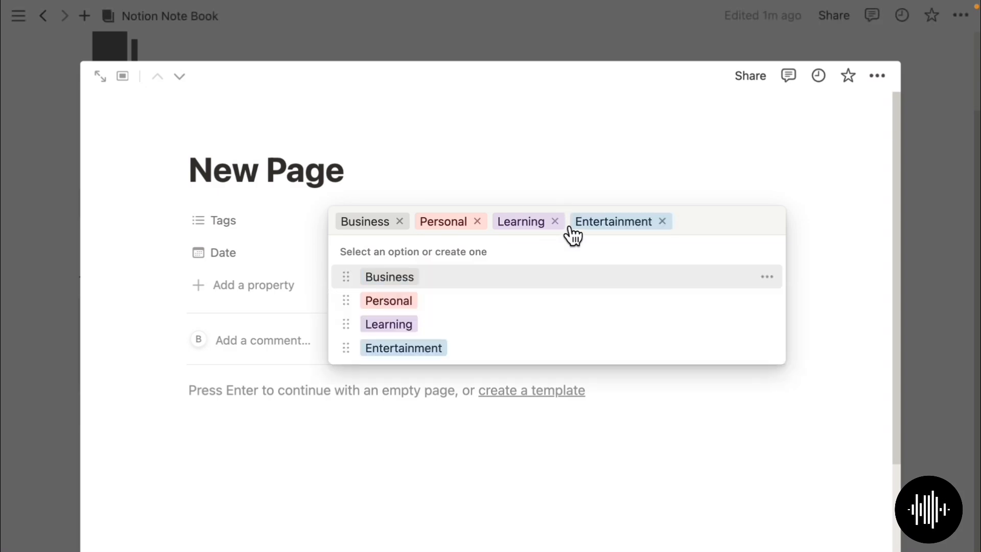
pyautogui.write('Soc')
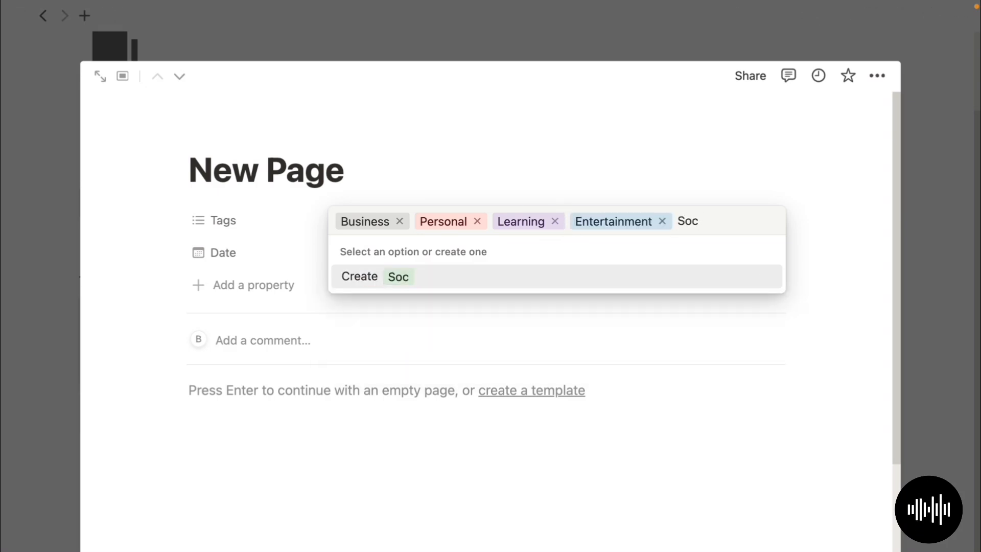
pyautogui.write('ial')
pyautogui.click(379, 290)
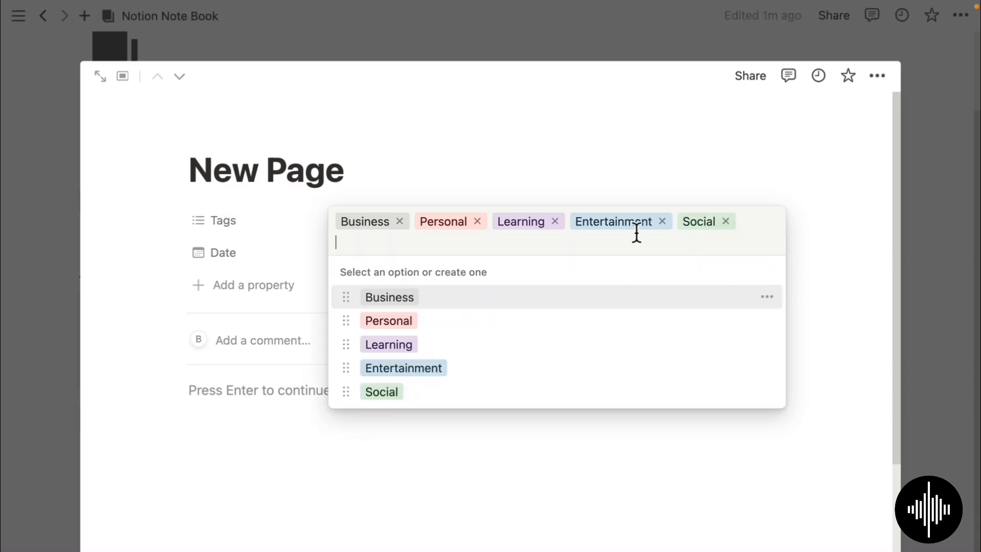
# - Remove all five tags from the note and tag it Business only
pyautogui.click(399, 222)
pyautogui.click(476, 222)
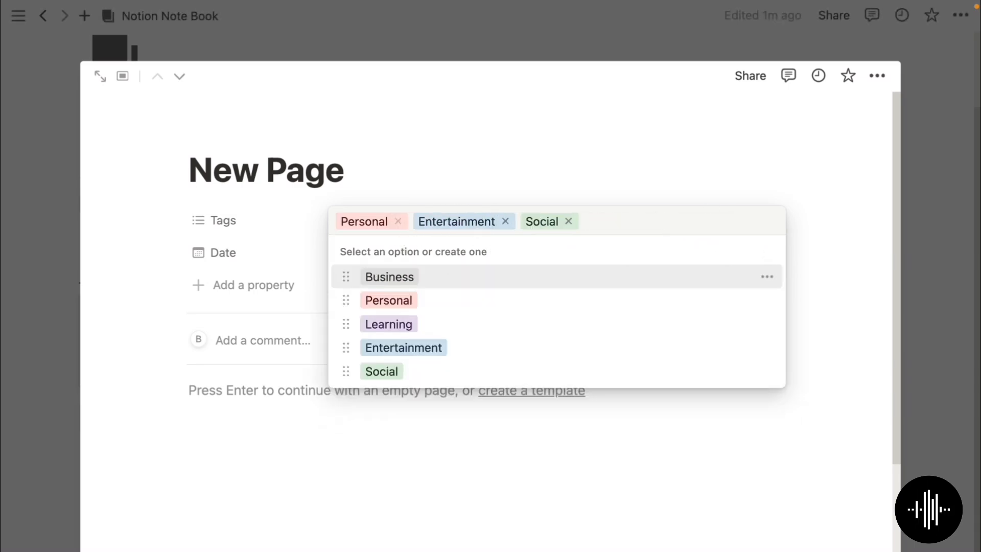
pyautogui.click(398, 222)
pyautogui.click(427, 221)
pyautogui.click(383, 221)
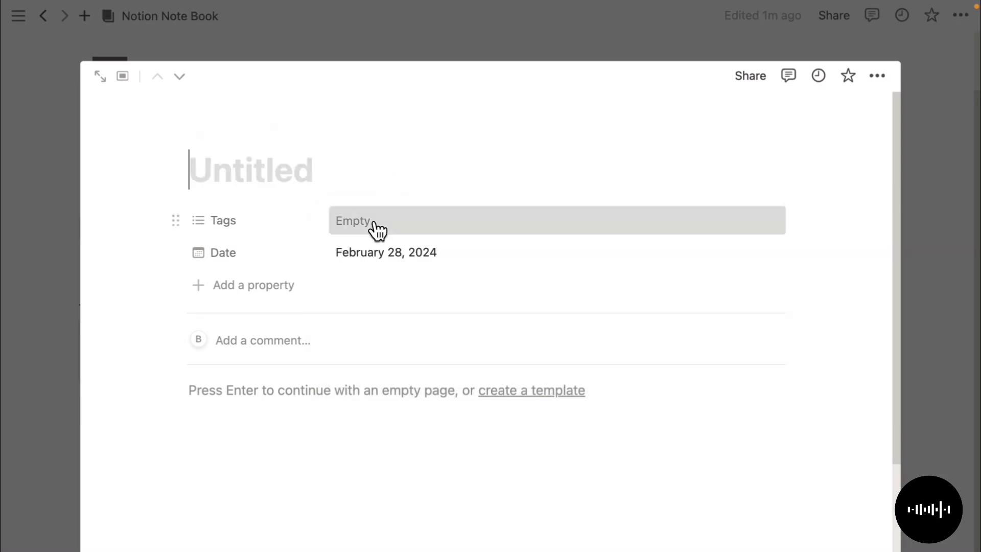
pyautogui.click(374, 225)
pyautogui.click(391, 280)
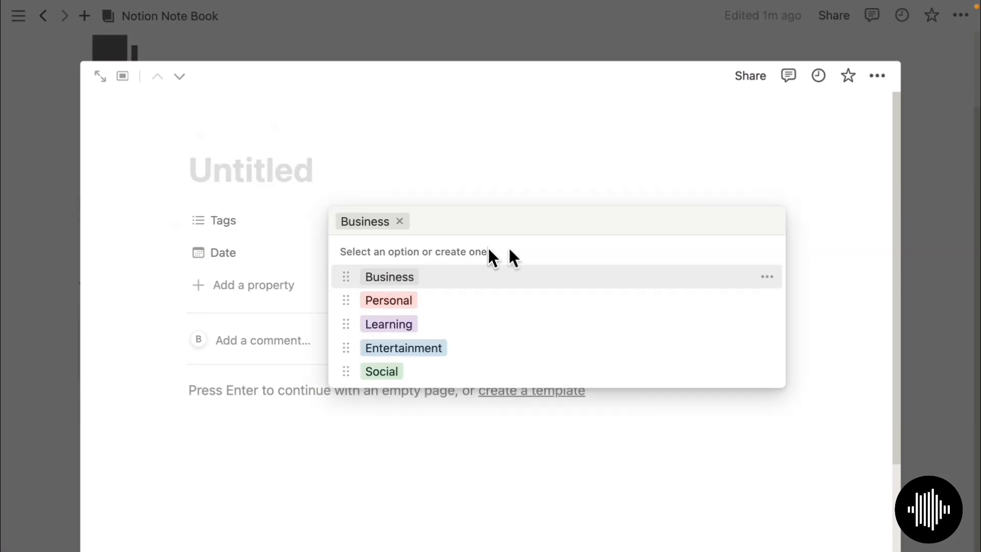
# - Title the first note 'Business Idea' and return to the gallery
pyautogui.click(235, 171)
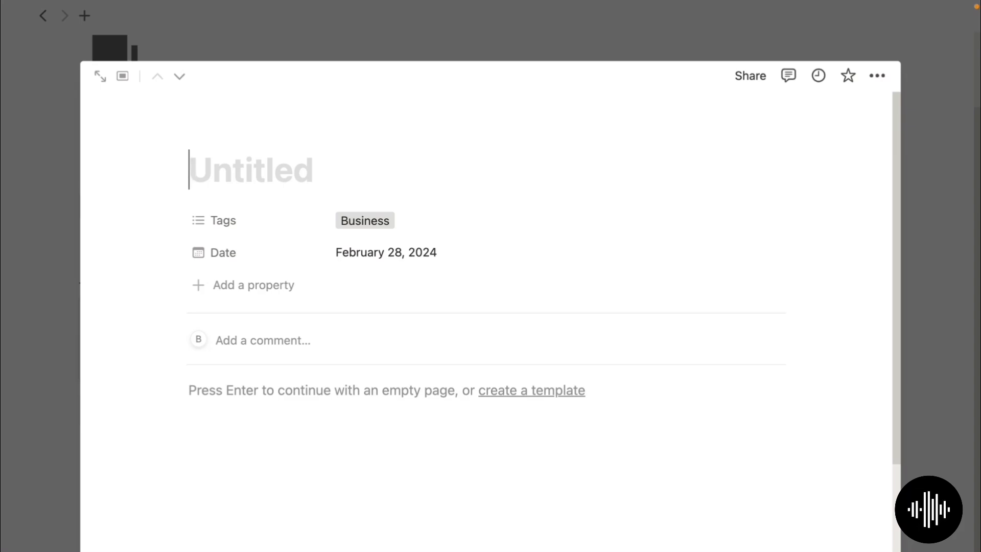
pyautogui.write('Business')
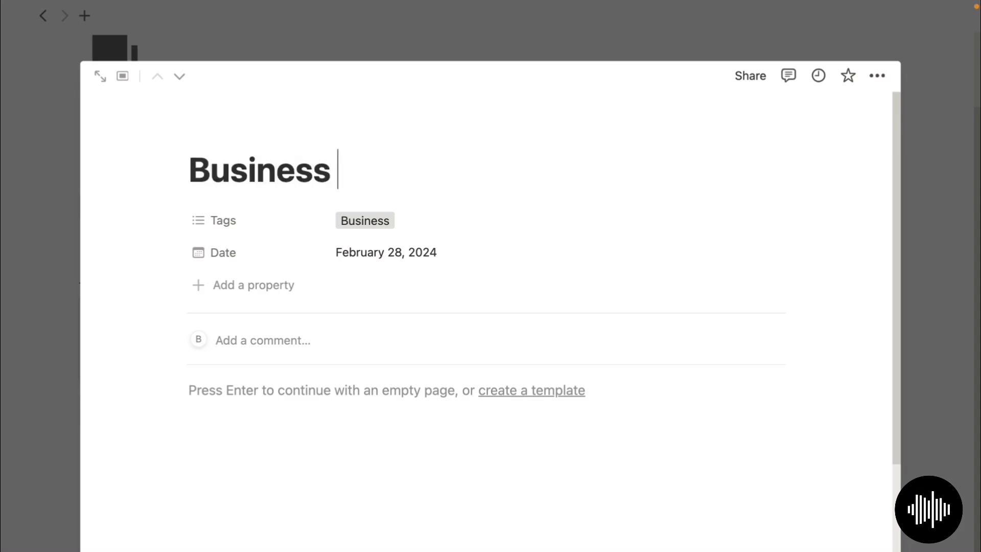
pyautogui.write(' Idea')
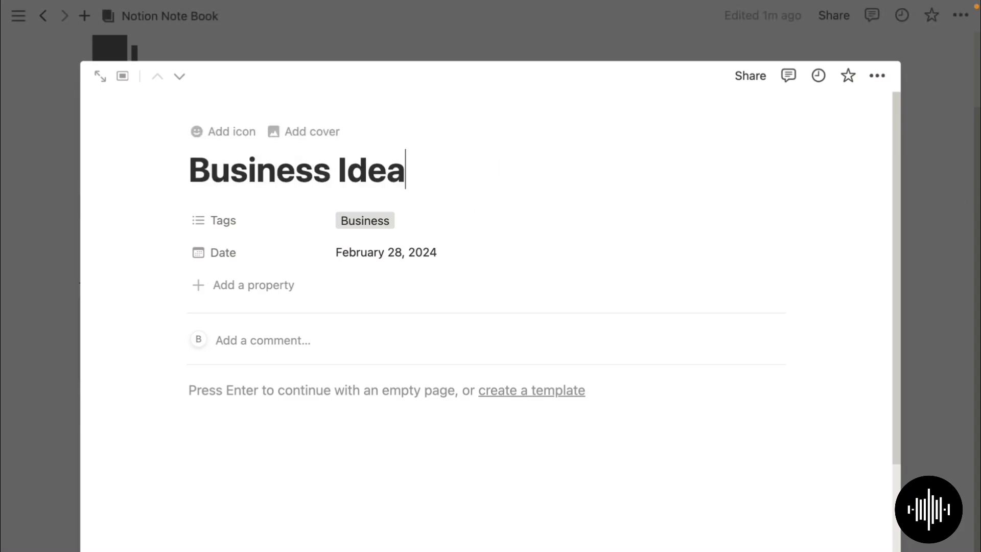
pyautogui.click(952, 193)
# - Rename the second note 'How to learn', tag it Learning, and date it February 28, 2024
pyautogui.click(423, 358)
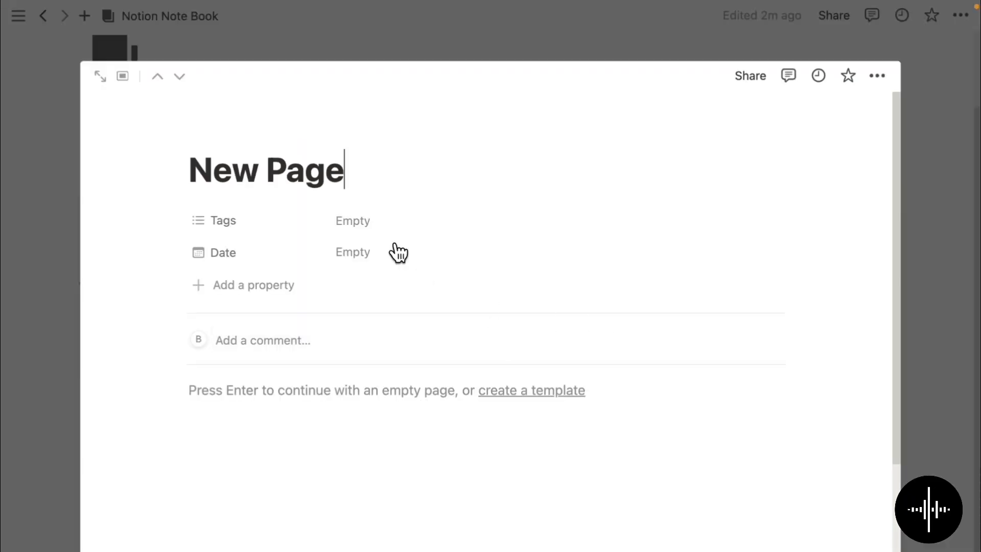
pyautogui.press('super+a')
pyautogui.press('BackSpace')
pyautogui.write('How to learn')
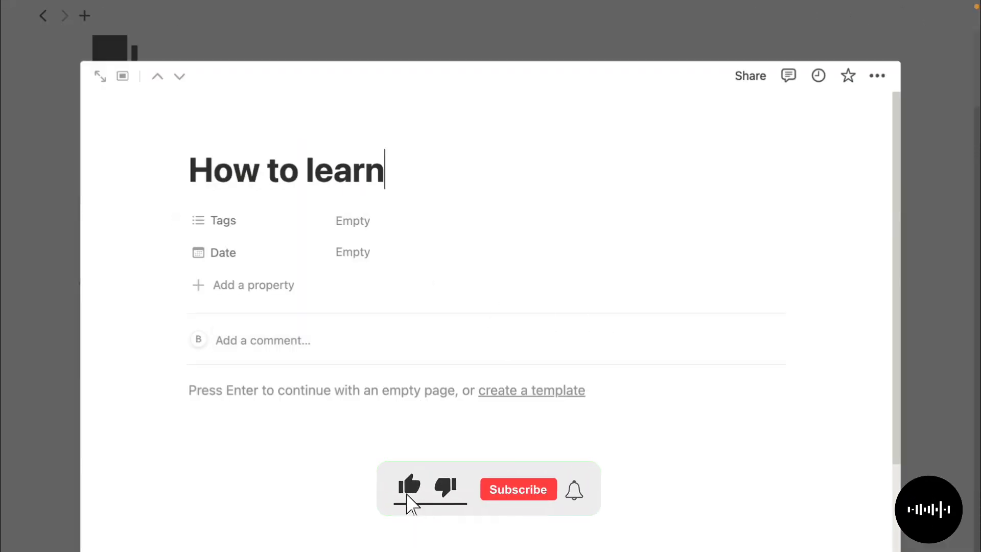
pyautogui.click(373, 225)
pyautogui.click(389, 324)
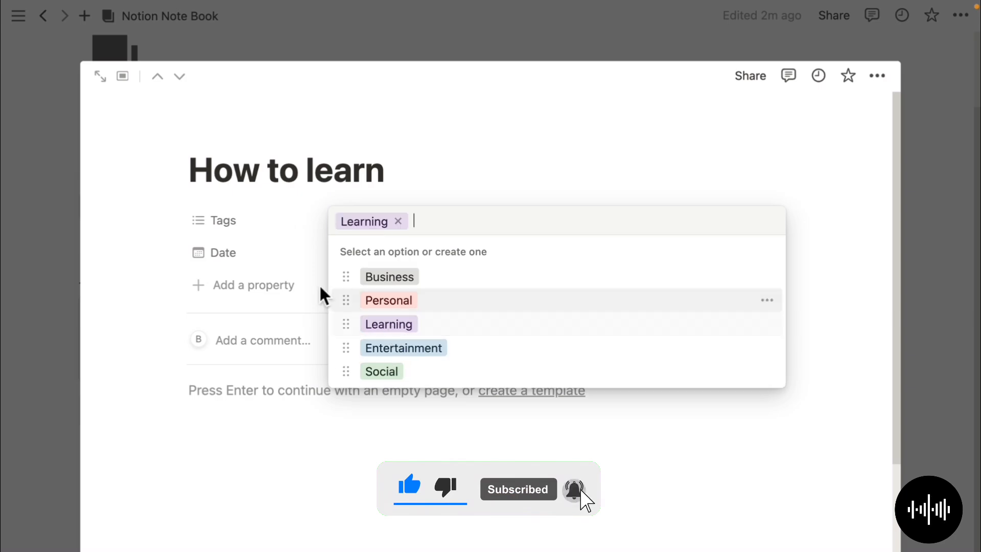
pyautogui.click(318, 287)
pyautogui.click(389, 254)
pyautogui.click(644, 293)
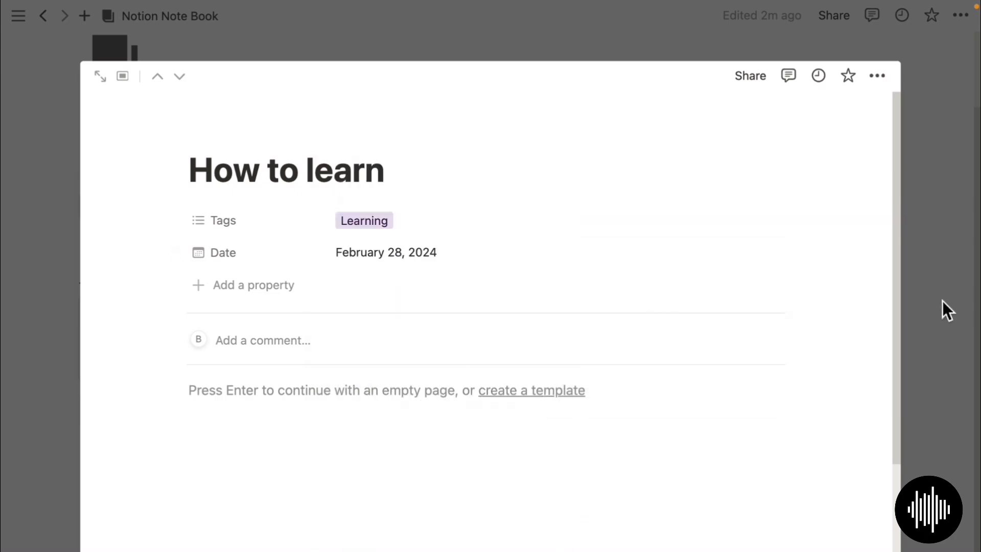
pyautogui.click(943, 301)
pyautogui.click(254, 230)
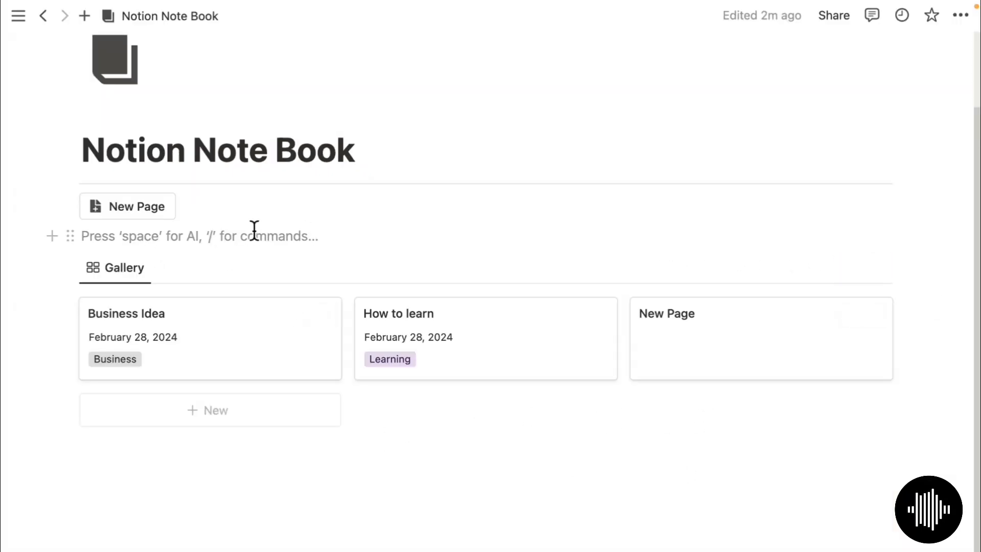
# - Add a Heading 2 'When your brain blinks, take good notes' above the gallery
pyautogui.press('Return')
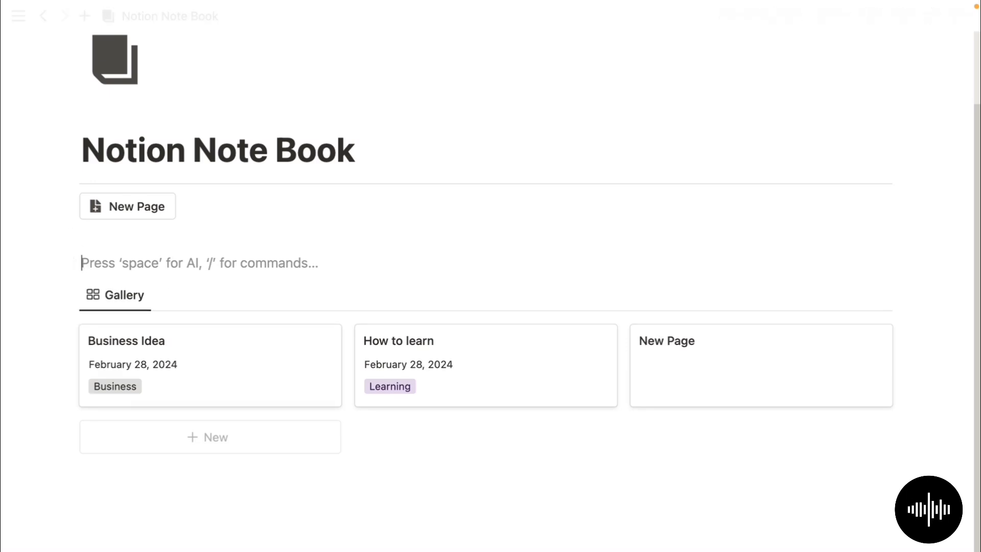
pyautogui.click(103, 239)
pyautogui.write('---')
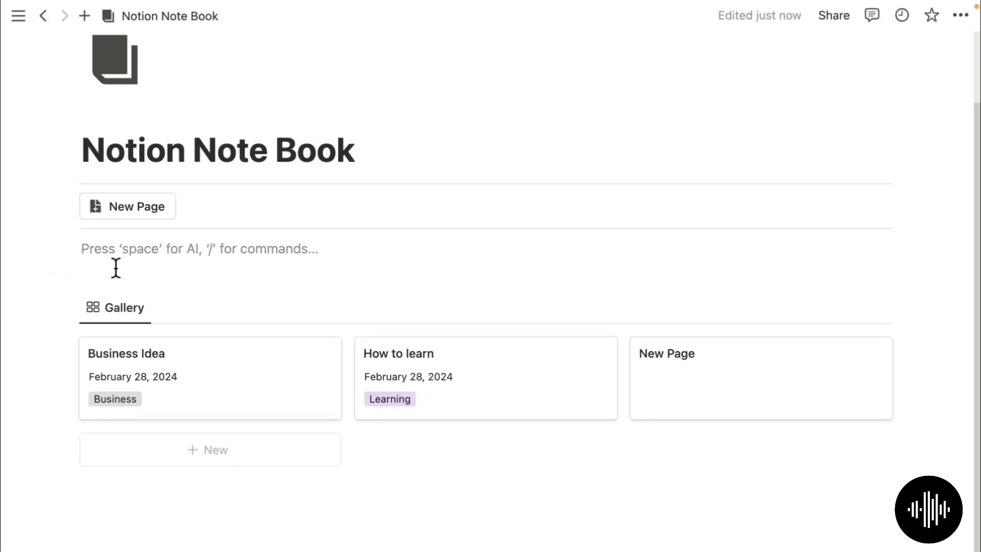
pyautogui.write('Wh')
pyautogui.press('BackSpace')
pyautogui.press('BackSpace')
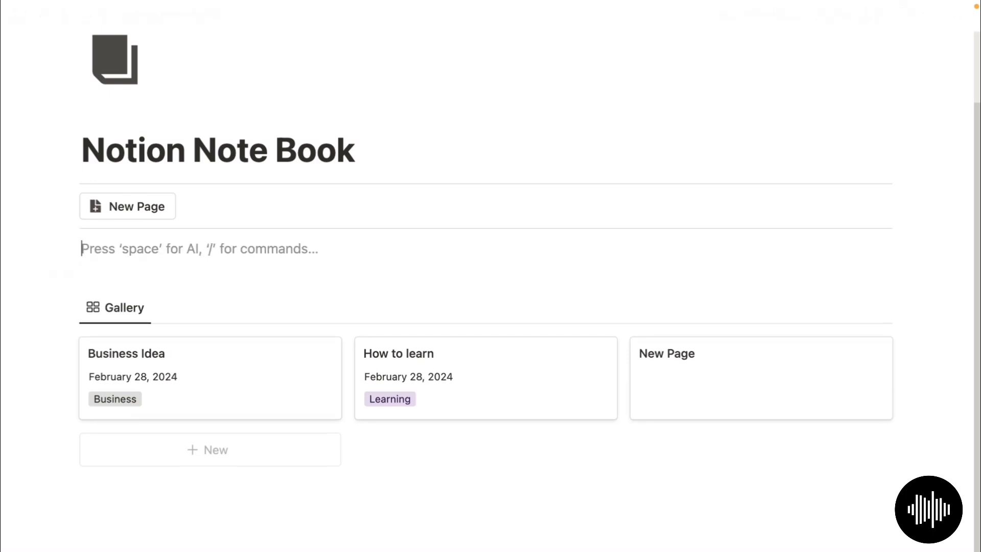
pyautogui.write('/h2')
pyautogui.press('Return')
pyautogui.write('When your brain blinks, take g')
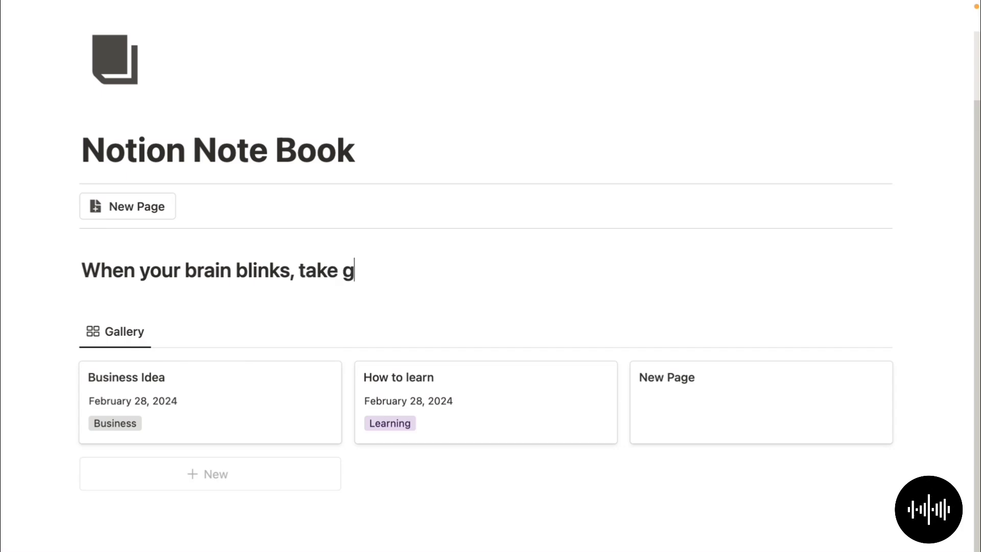
pyautogui.write('ood notes')
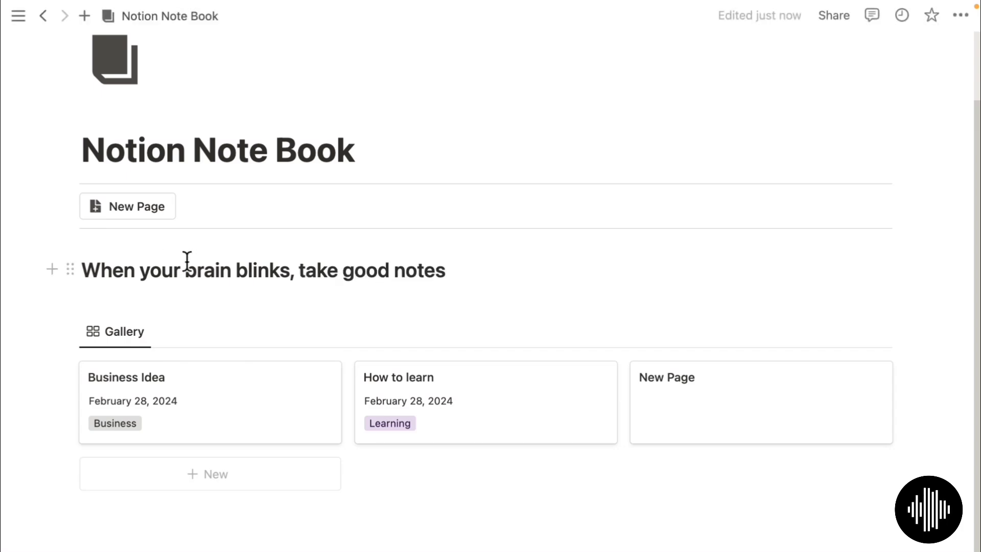
# - Color the heading blue and add another note with the New Page button
pyautogui.click(70, 270)
pyautogui.write('blue')
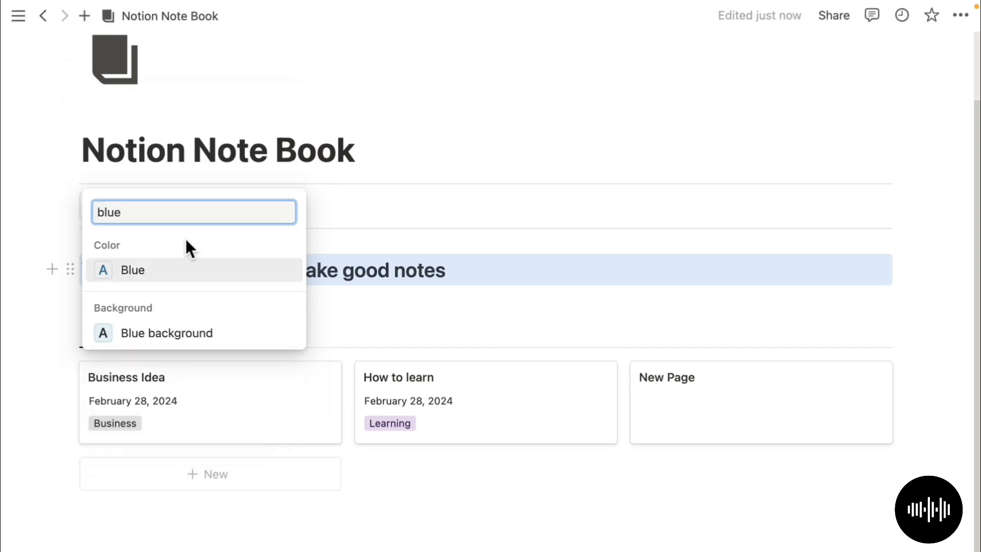
pyautogui.click(190, 267)
pyautogui.scroll(-2, 621, 311)
pyautogui.click(134, 156)
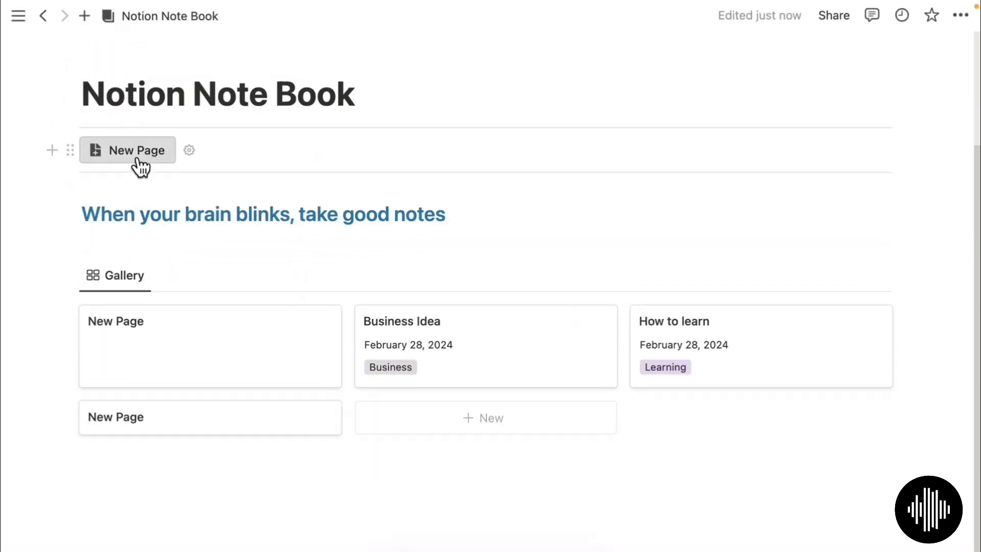
# - Add two more New Page notes to the gallery
pyautogui.scroll(2, 137, 204)
pyautogui.click(133, 229)
pyautogui.click(134, 229)
pyautogui.scroll(-2, 357, 306)
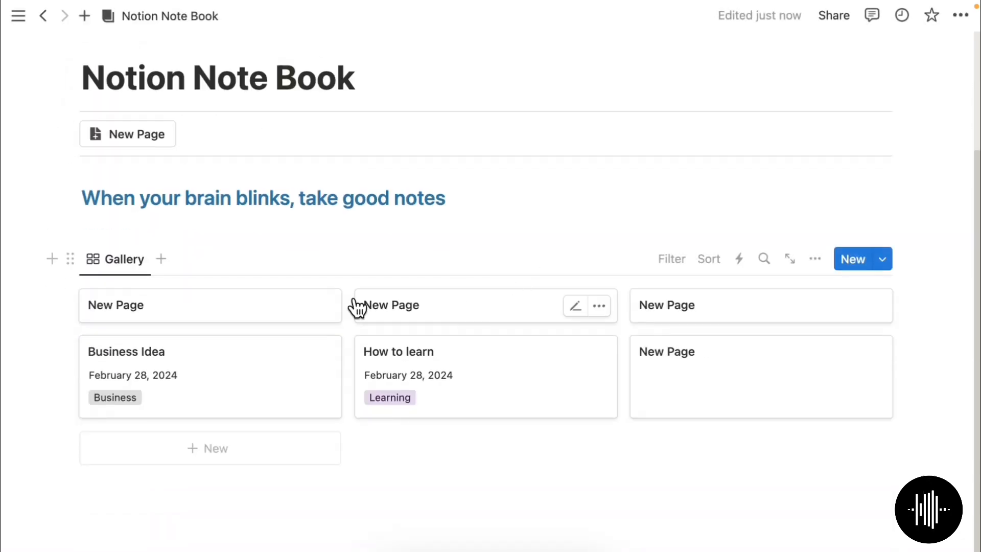
# - Retitle a New Page note 'The Money Tree' and tag it with a new Book tag
pyautogui.click(357, 307)
pyautogui.press('super+BackSpace')
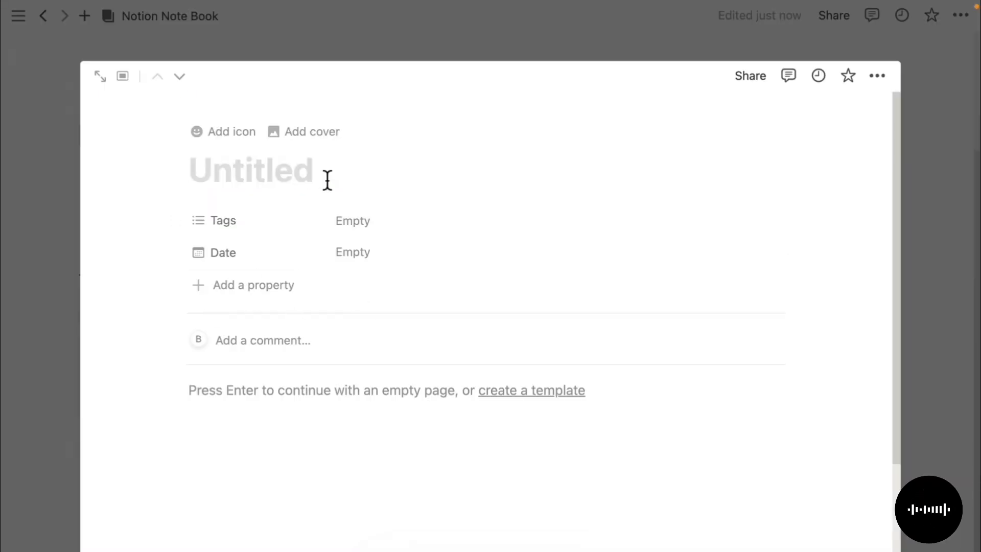
pyautogui.click(388, 213)
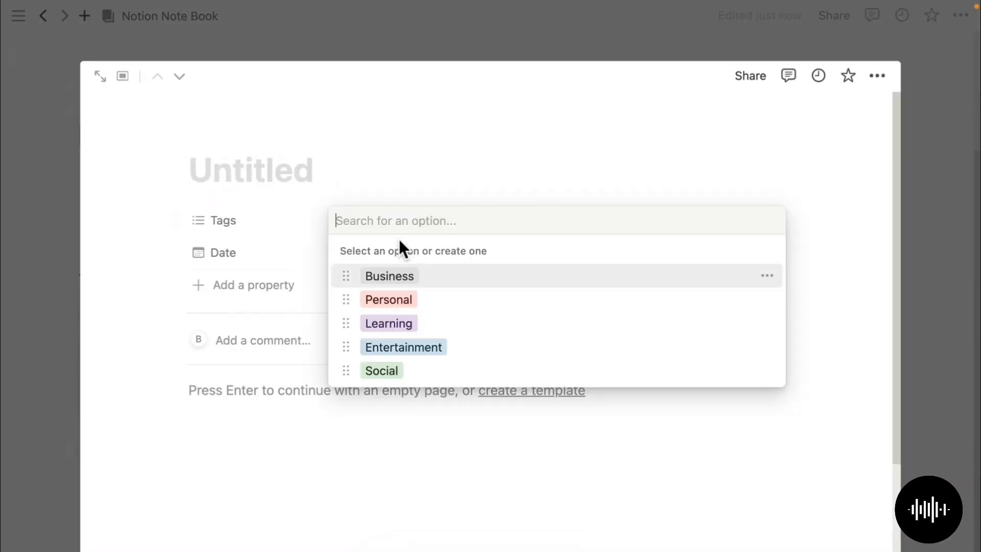
pyautogui.write('Book')
pyautogui.click(377, 290)
pyautogui.click(293, 173)
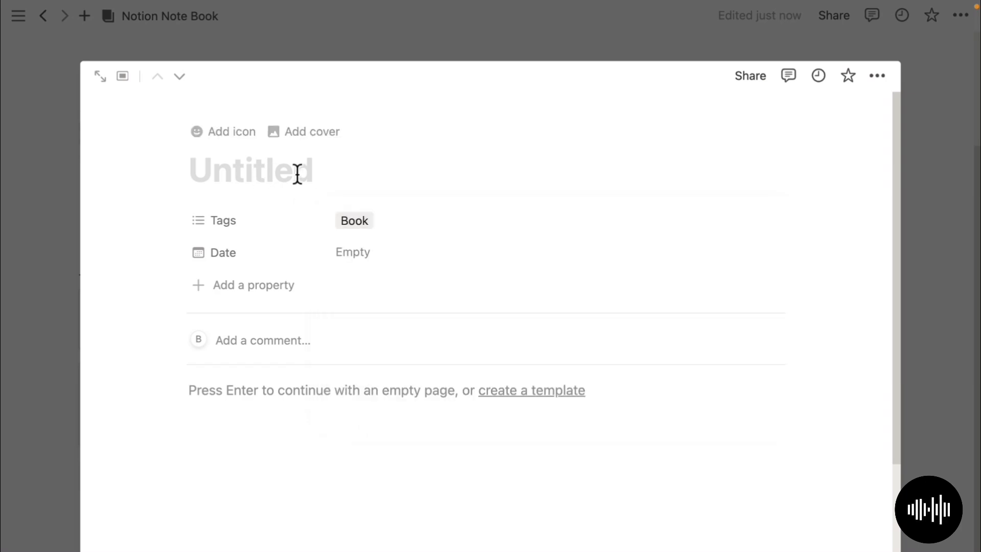
pyautogui.write('The Money T')
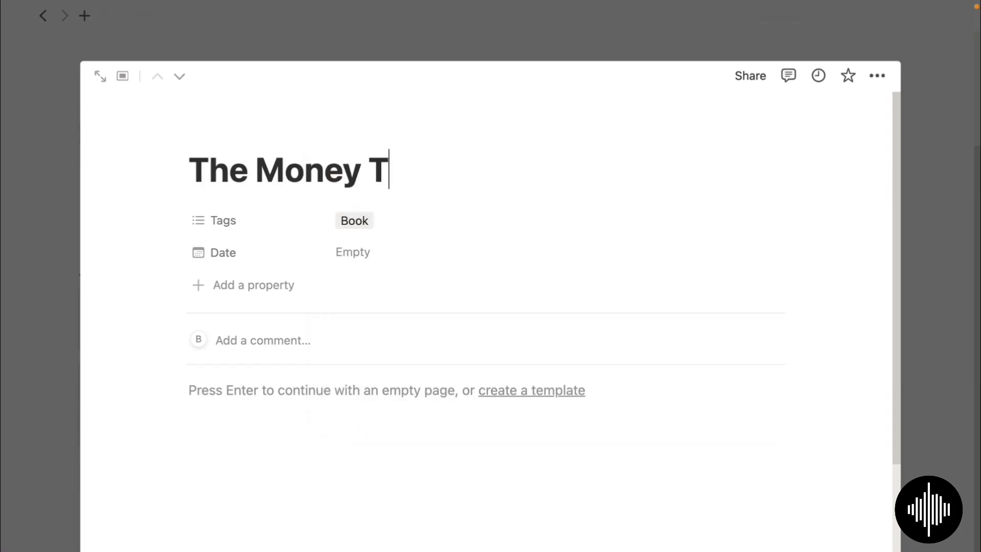
pyautogui.write('ree')
# - Date The Money Tree February 28, 2024 and return to the gallery
pyautogui.click(394, 255)
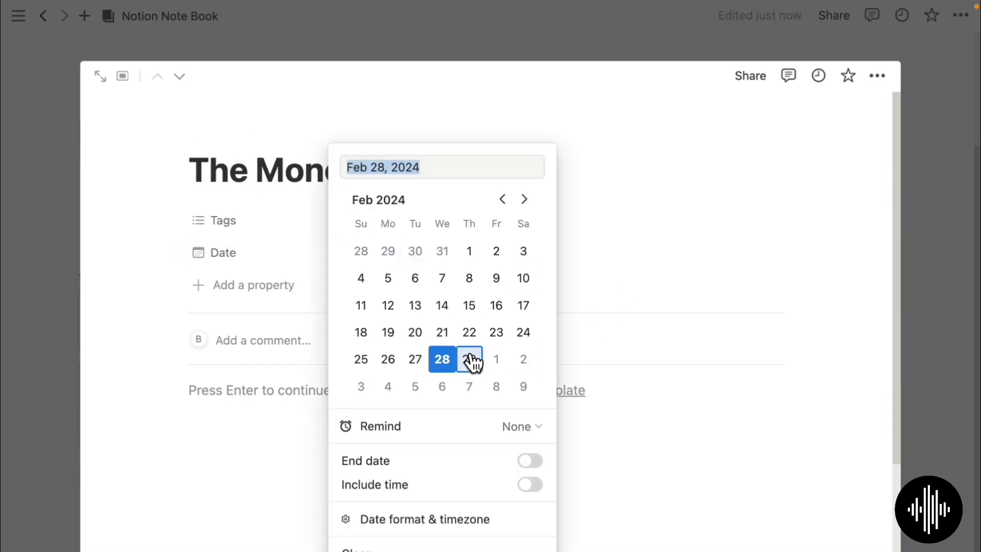
pyautogui.click(469, 360)
pyautogui.click(452, 360)
pyautogui.click(692, 302)
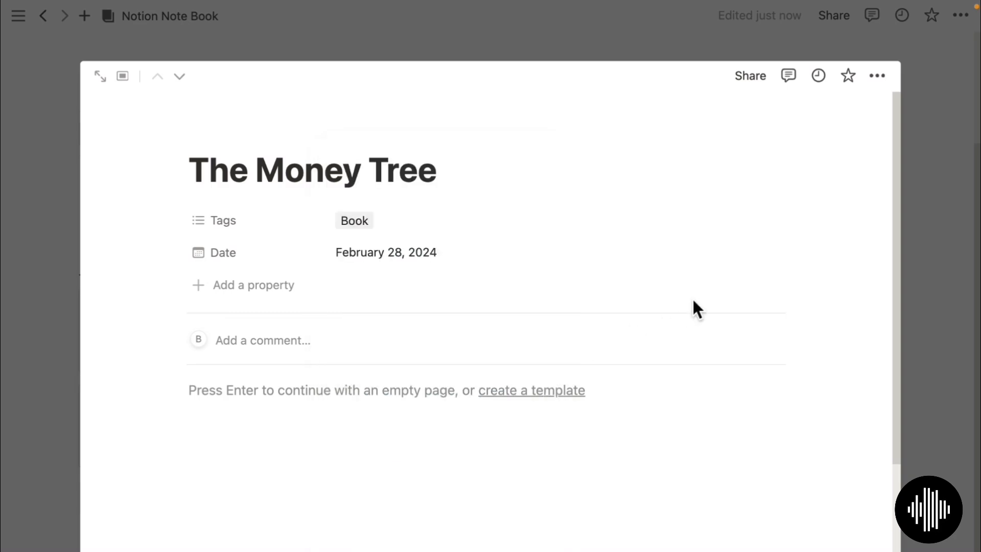
pyautogui.click(915, 330)
pyautogui.scroll(-2, 305, 356)
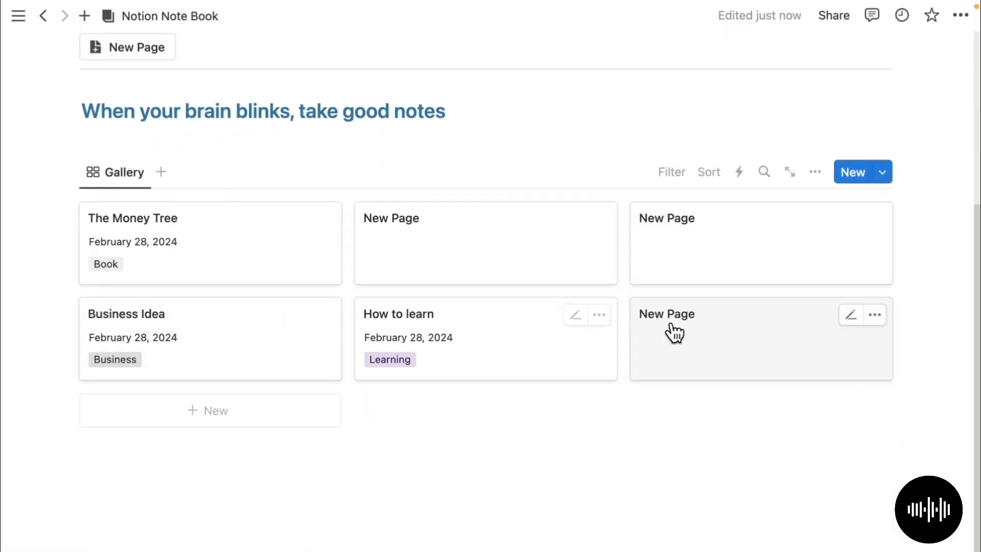
pyautogui.scroll(5, 374, 345)
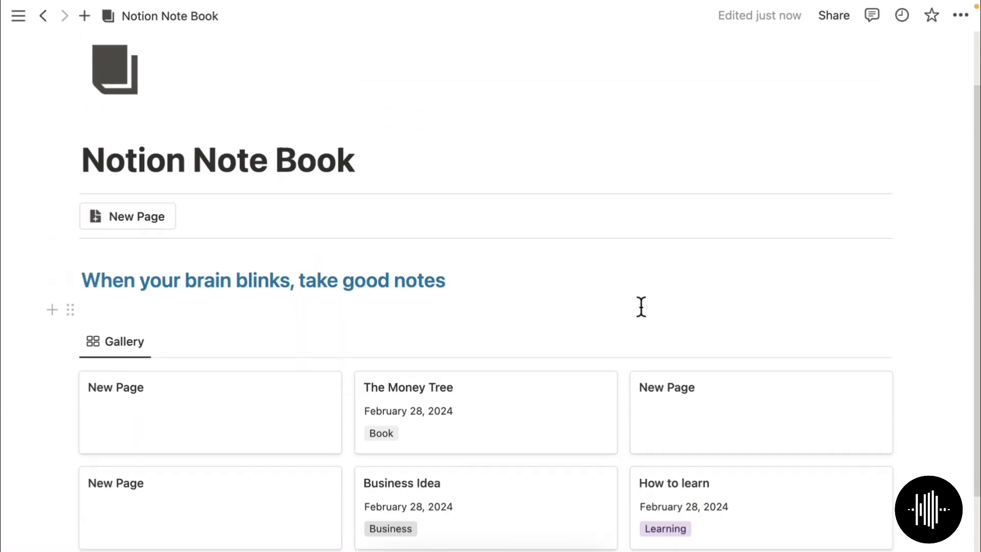
pyautogui.scroll(3, 642, 306)
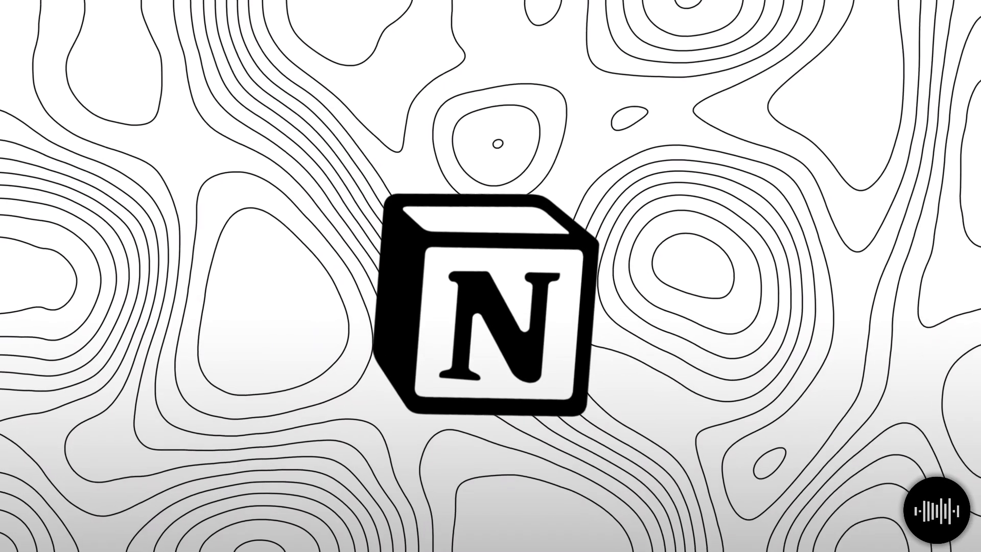